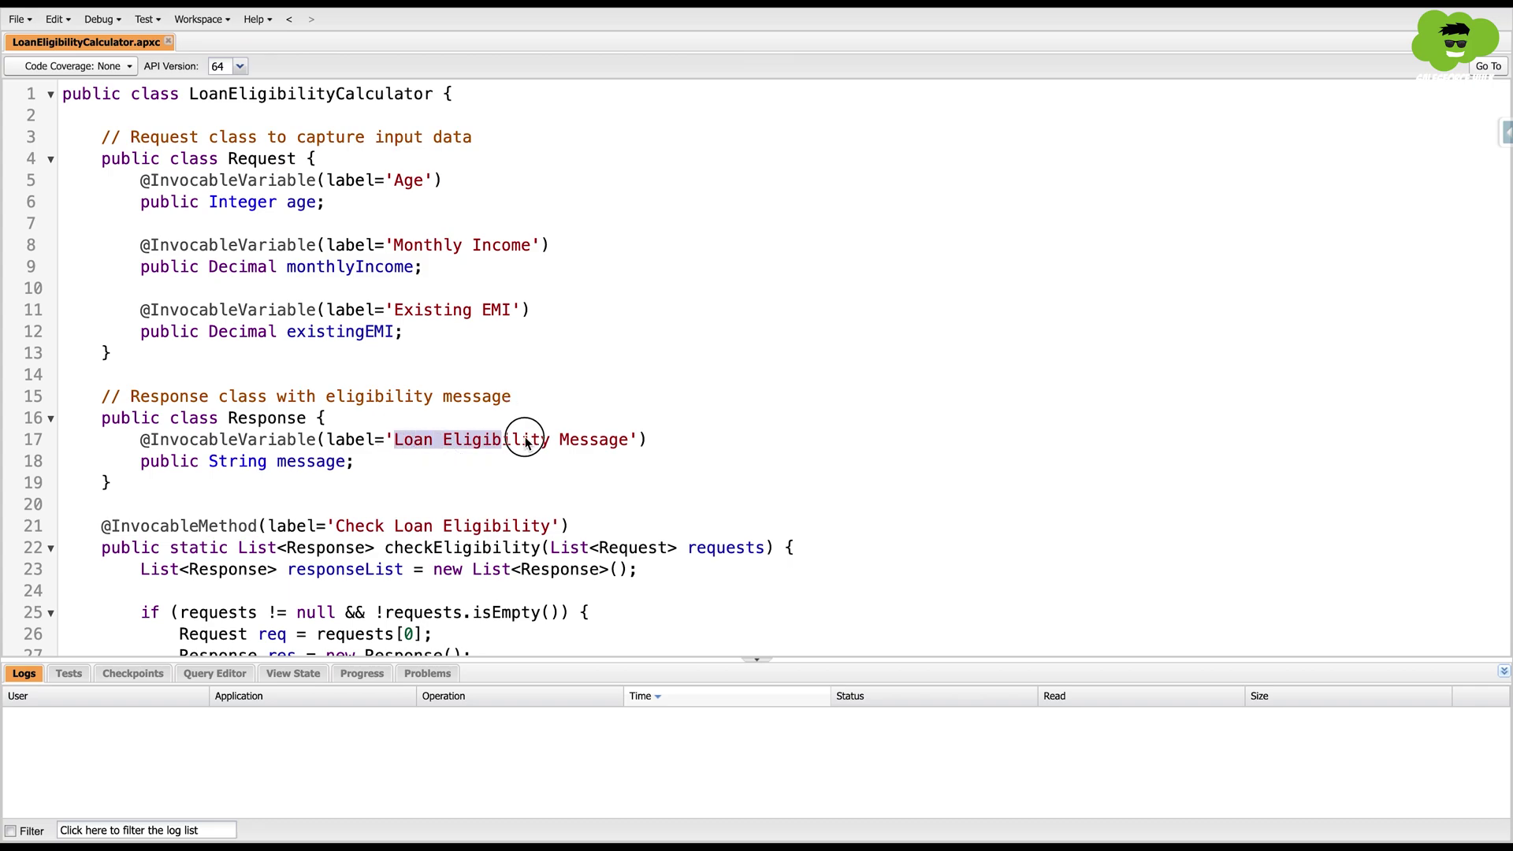
Scroll through LoanEligibilityCalculator.apxc to review its request, response and eligibility logic.
scroll(611, 443, down, 5)
scroll(356, 334, down, 3)
scroll(354, 340, up, 2)
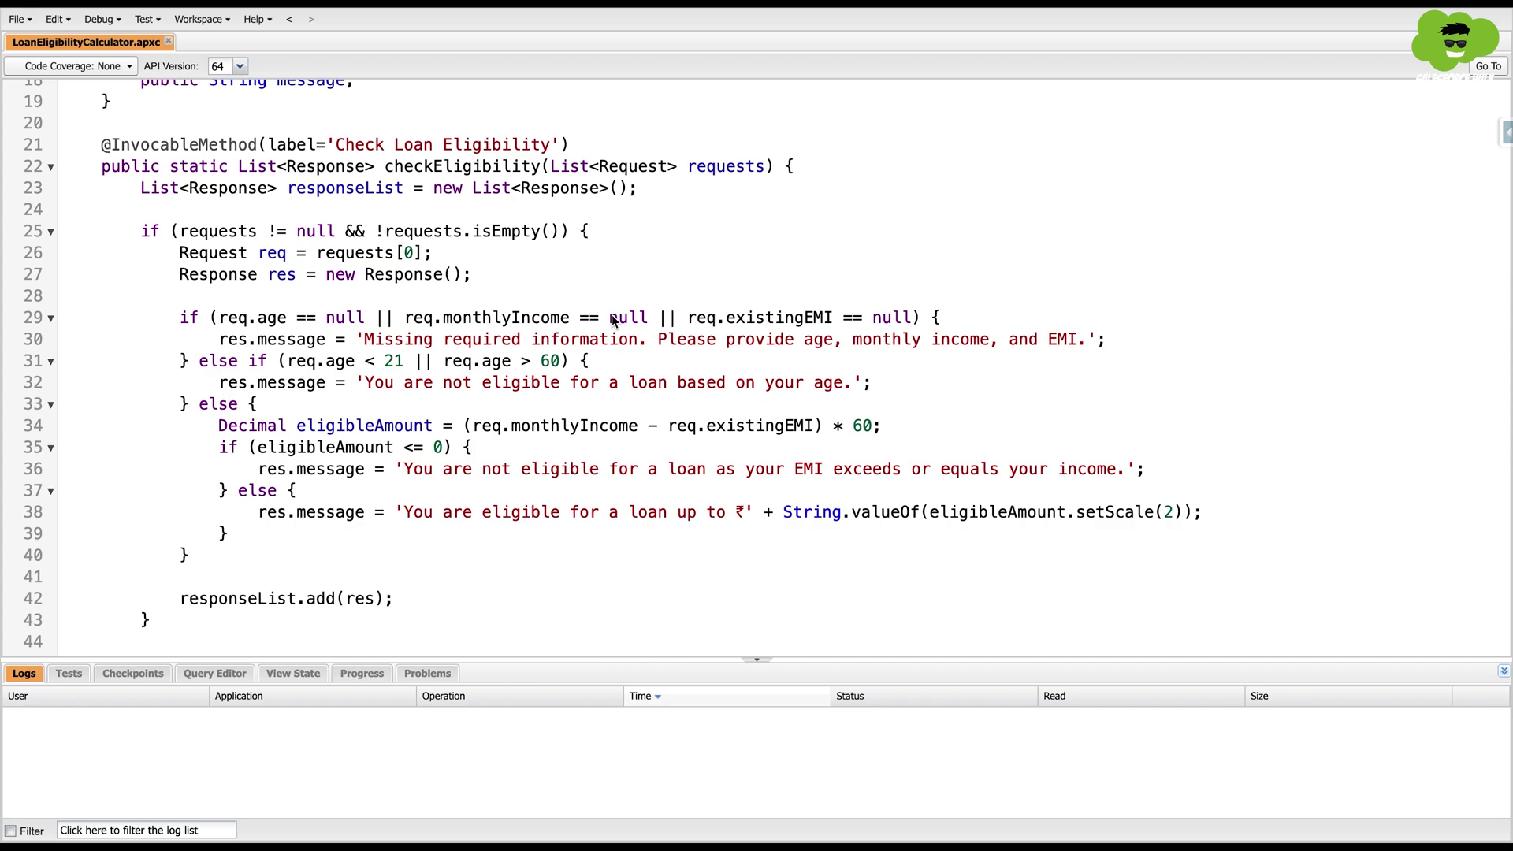
scroll(614, 319, up, 6)
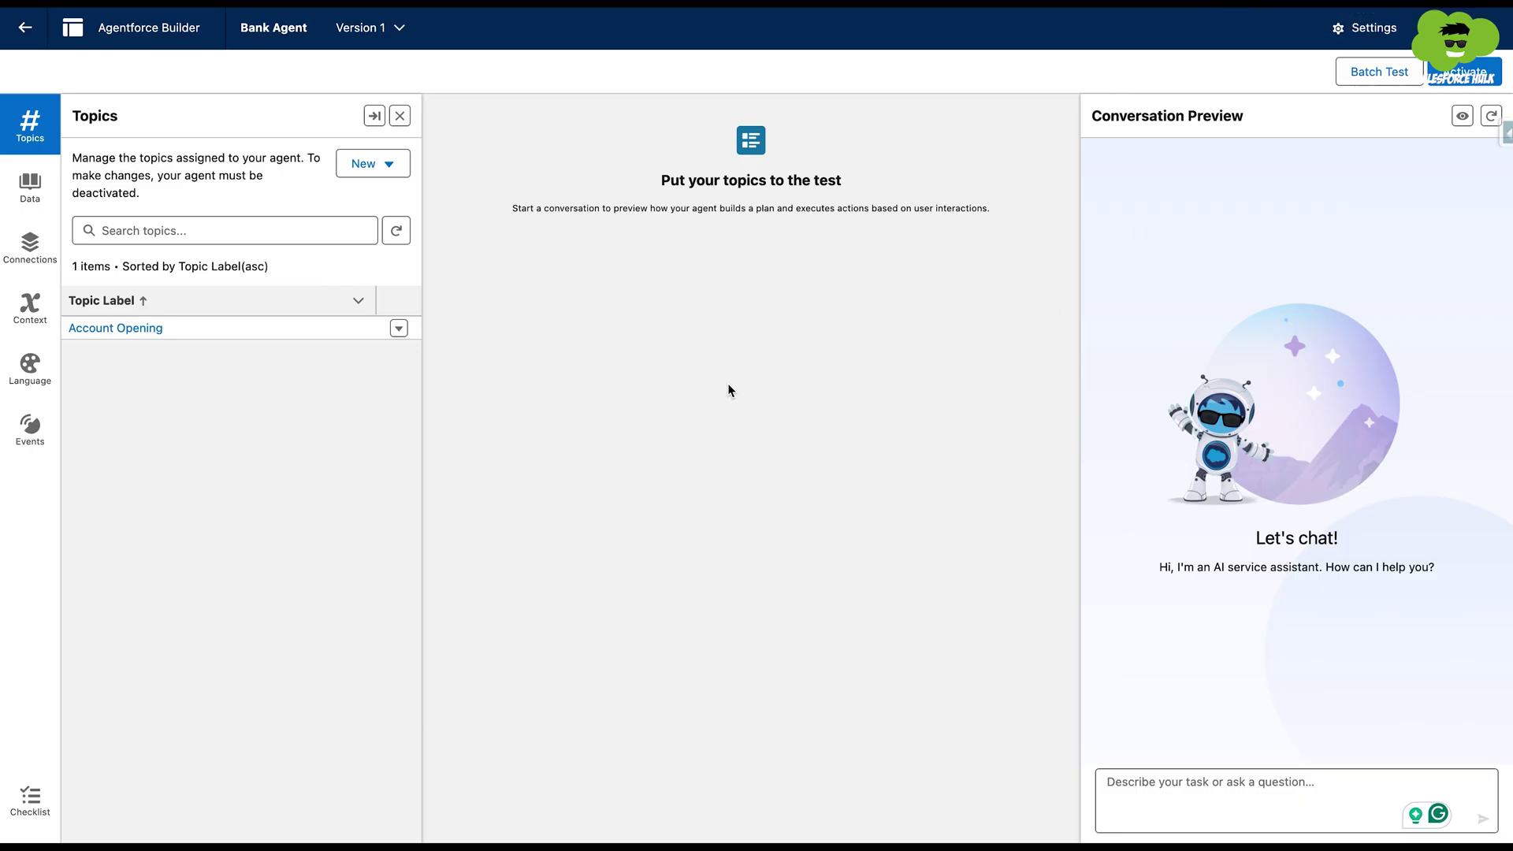
Start a New Topic described as 'Loan Eligibility Check' and continue to its details.
click(367, 167)
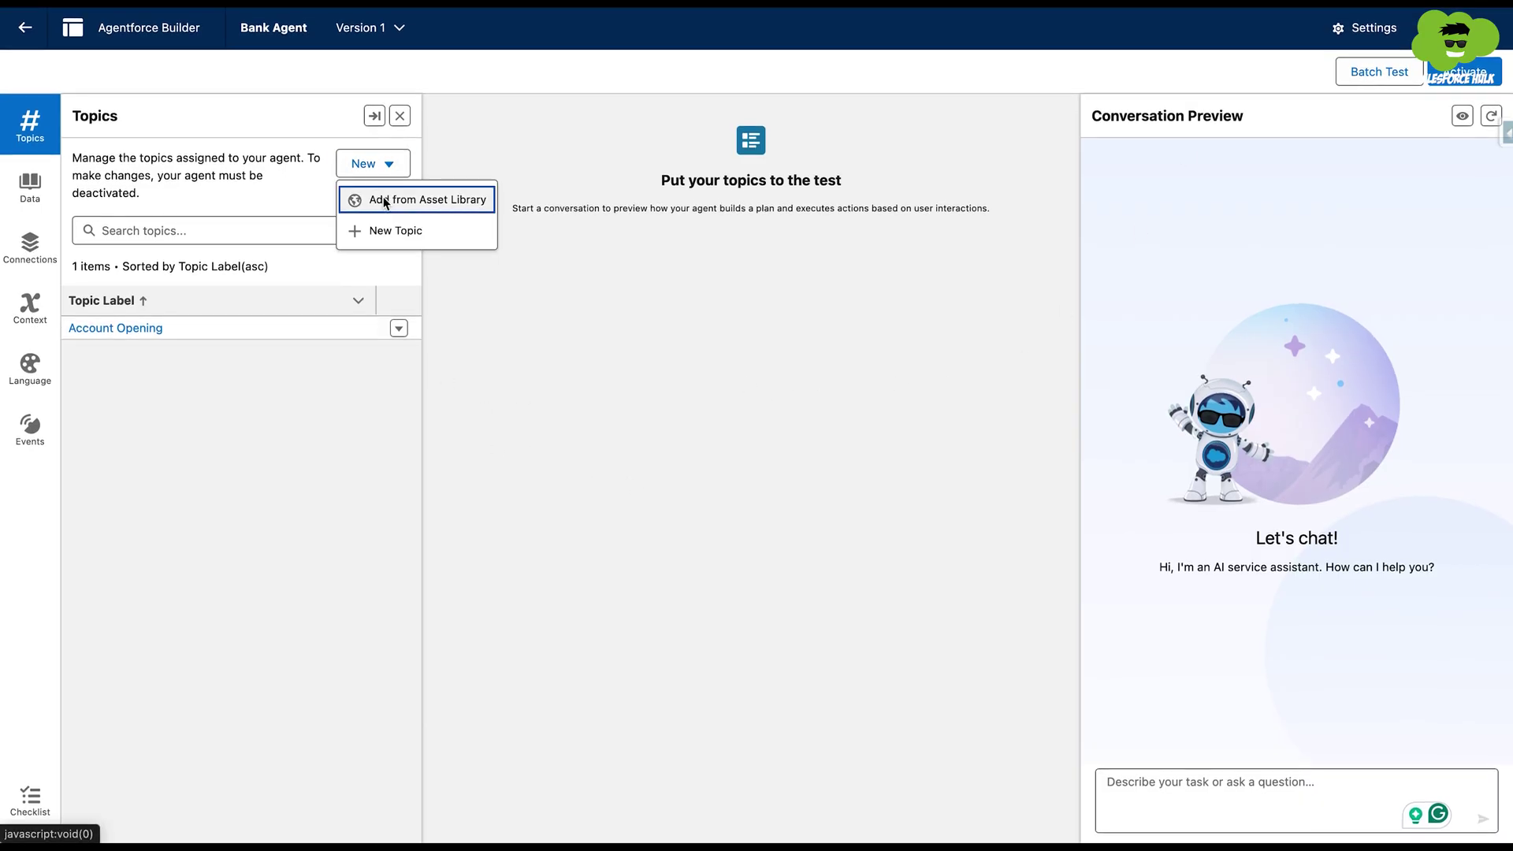
click(388, 230)
click(676, 438)
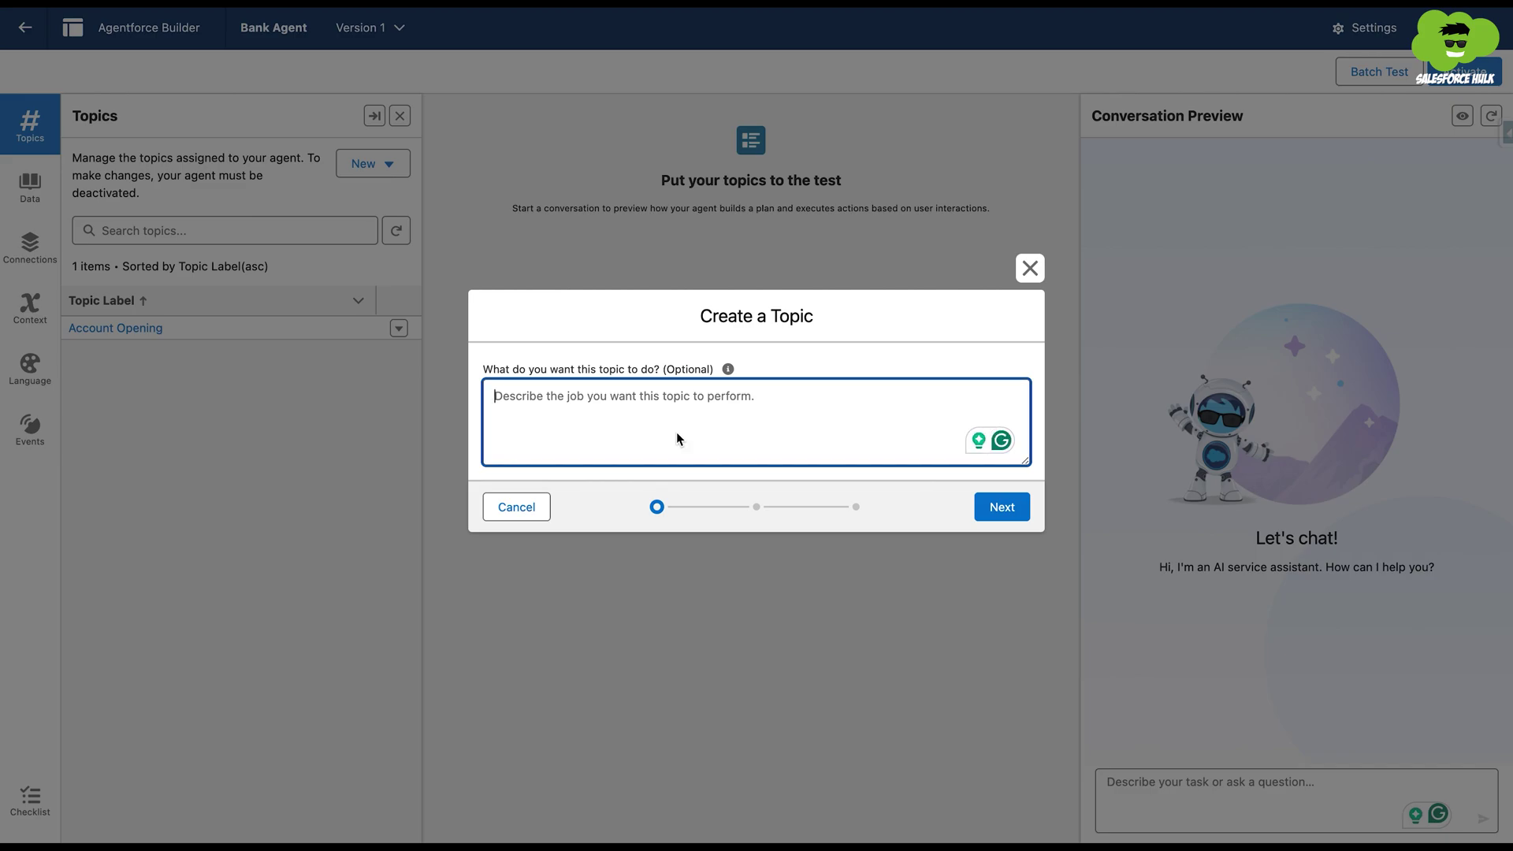
text(Loan Elig)
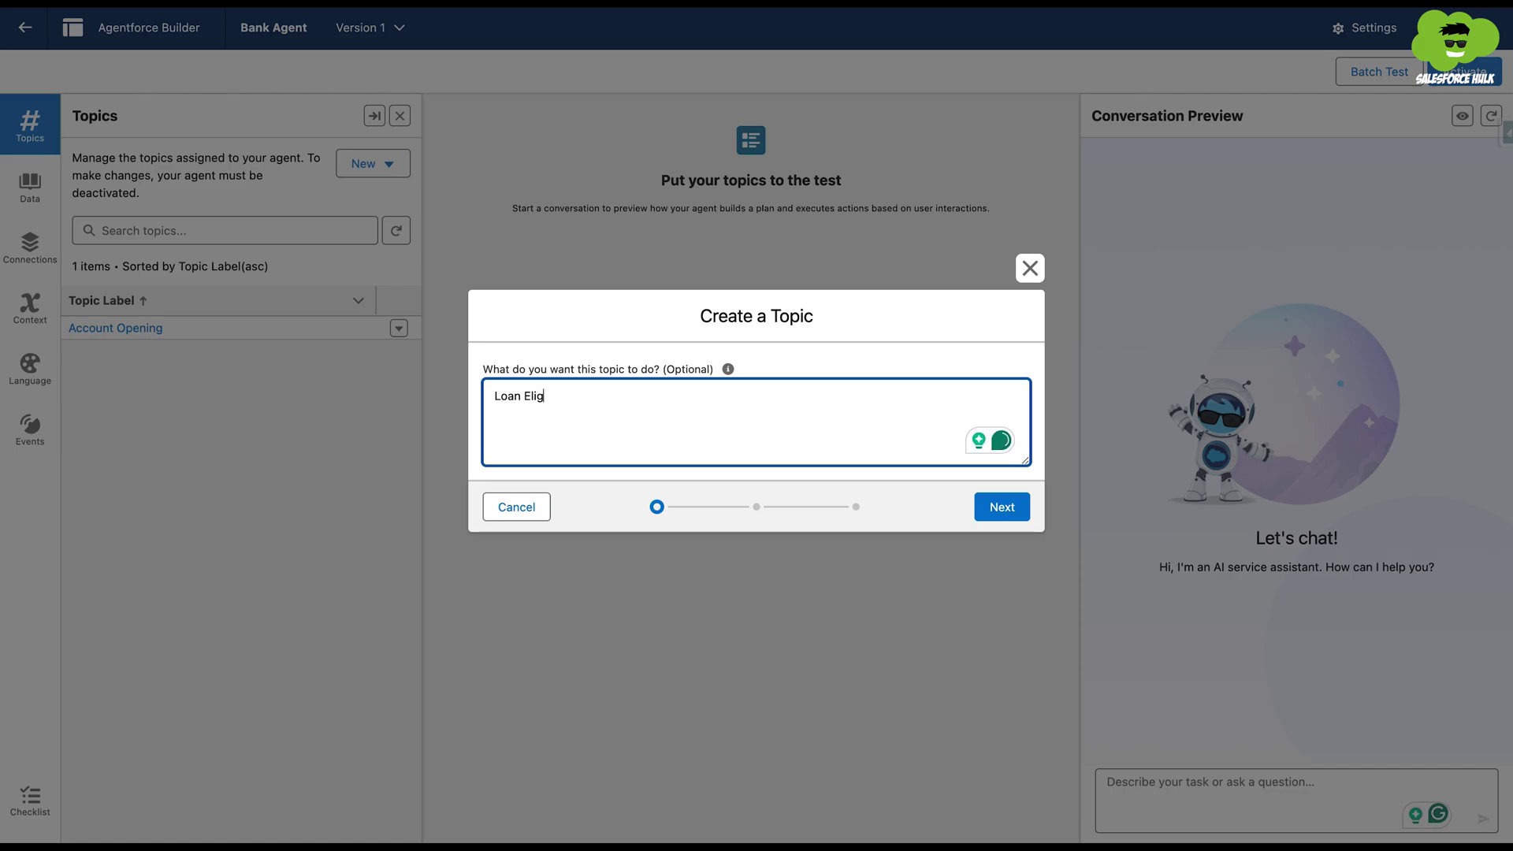
text(ibility Check)
click(1001, 507)
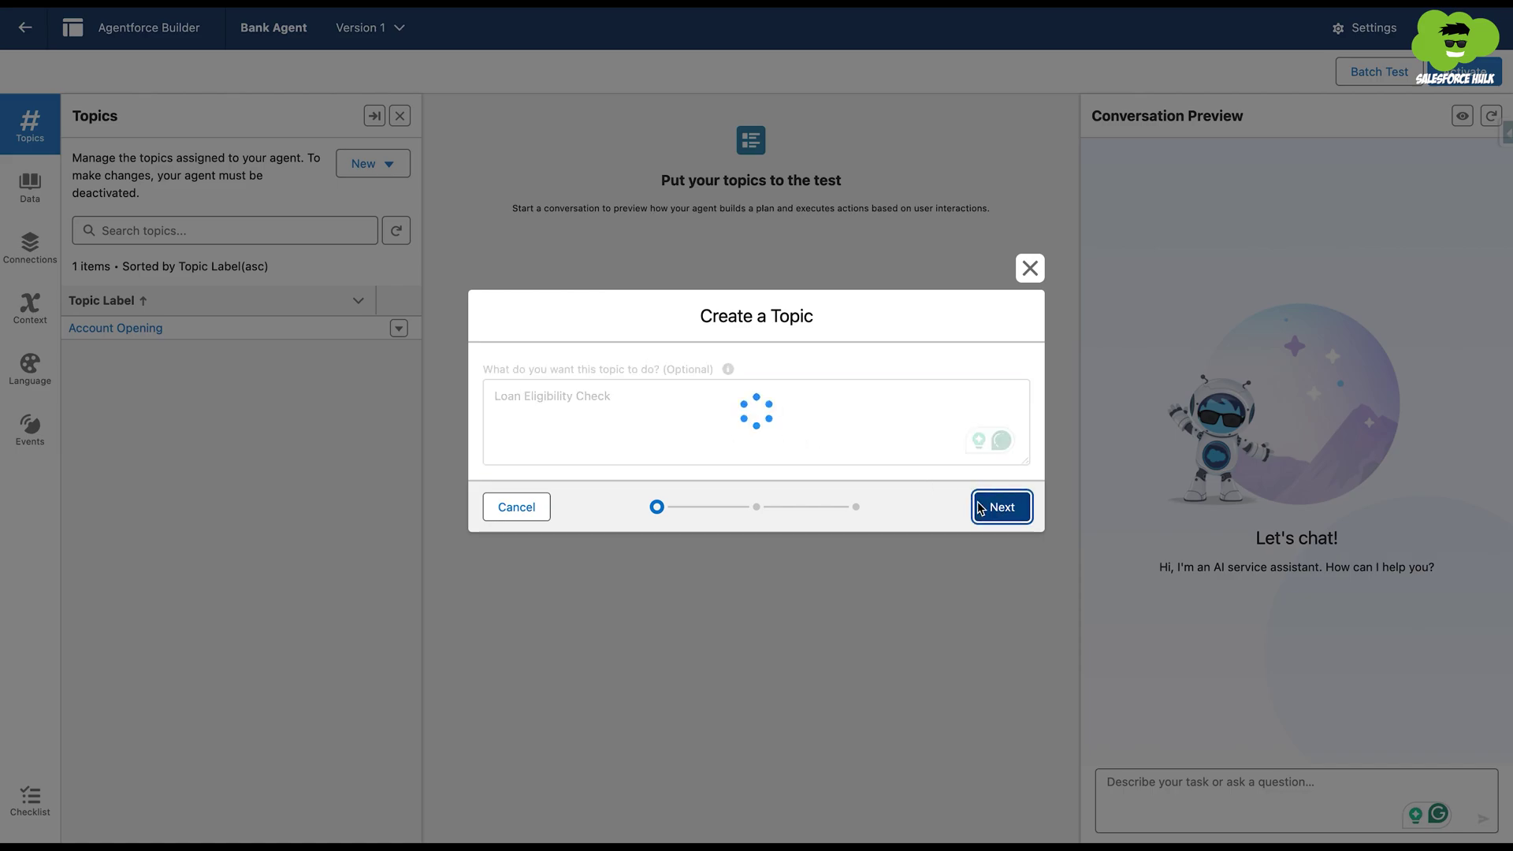
Enter a classification description and scope: collect age, monthly income and EMI, then calculate the eligible loan amount.
text(In this topic, if a user )
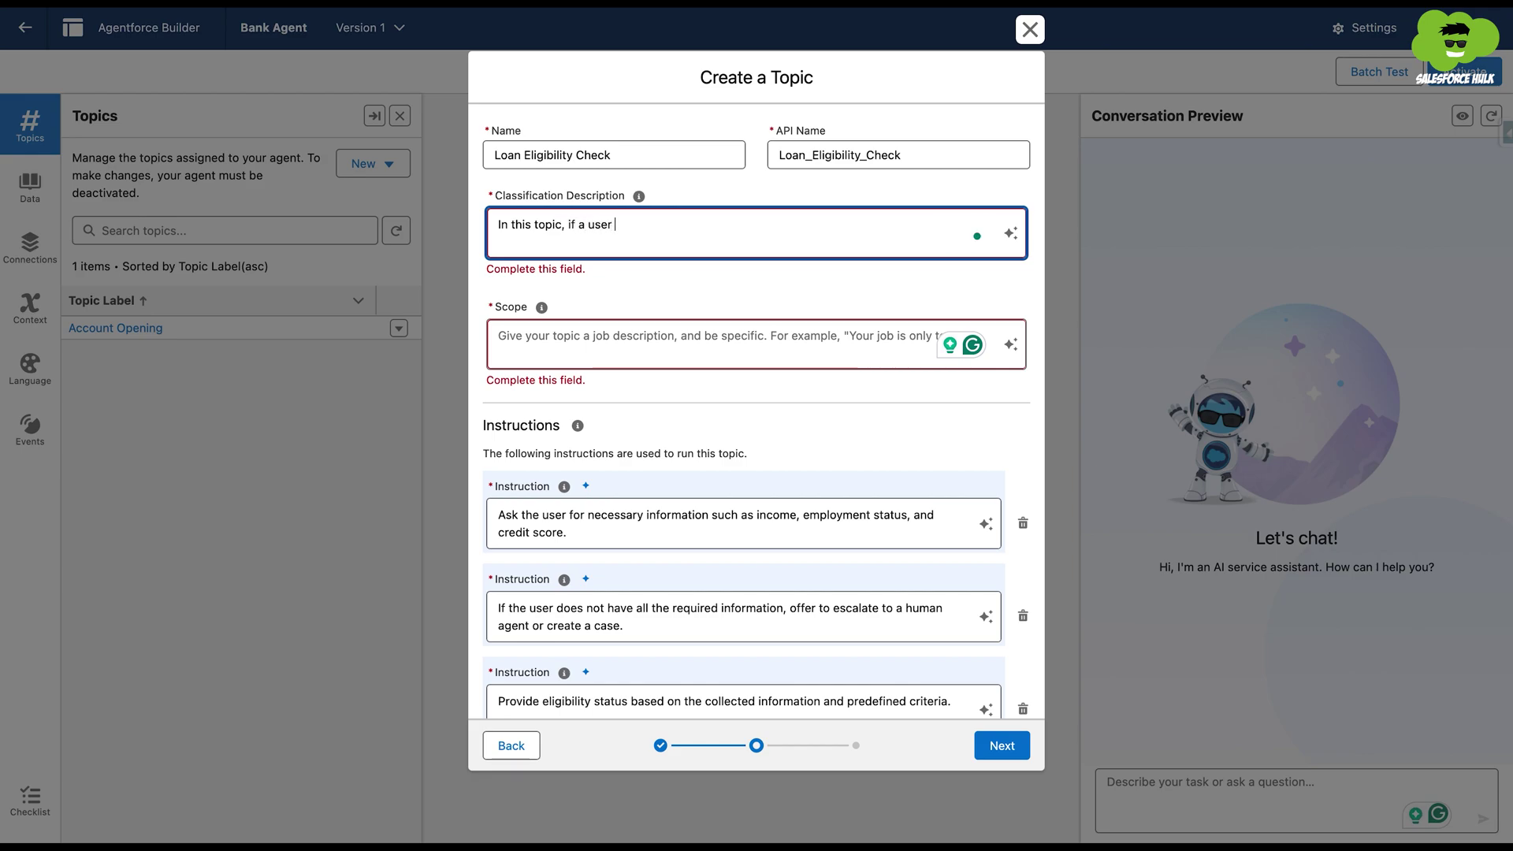
text(wants to apply for a loan, first collect  their age)
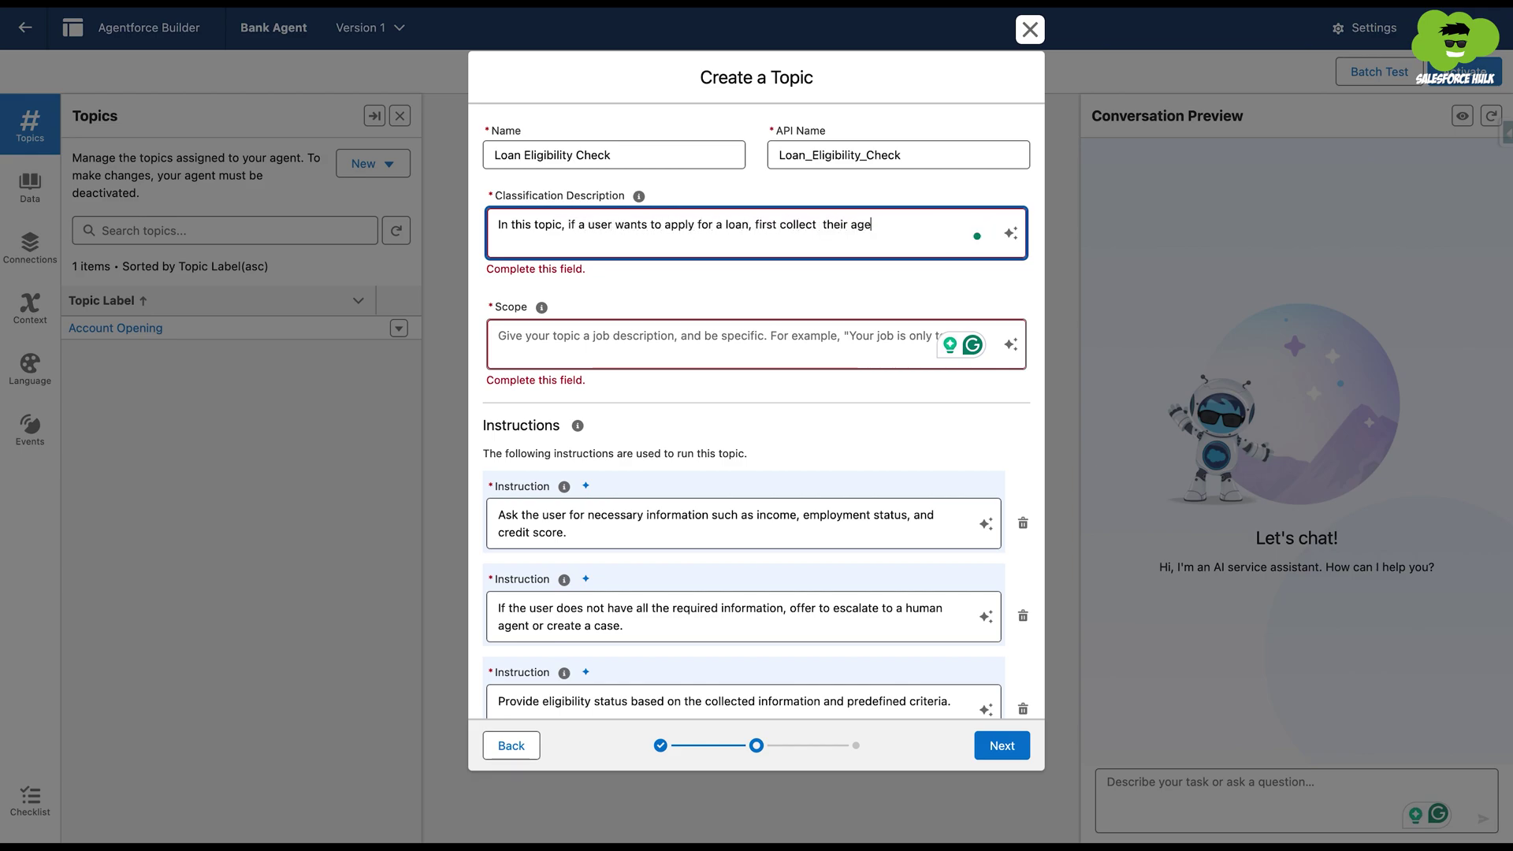
text(, Monthly income, and Existing EM)
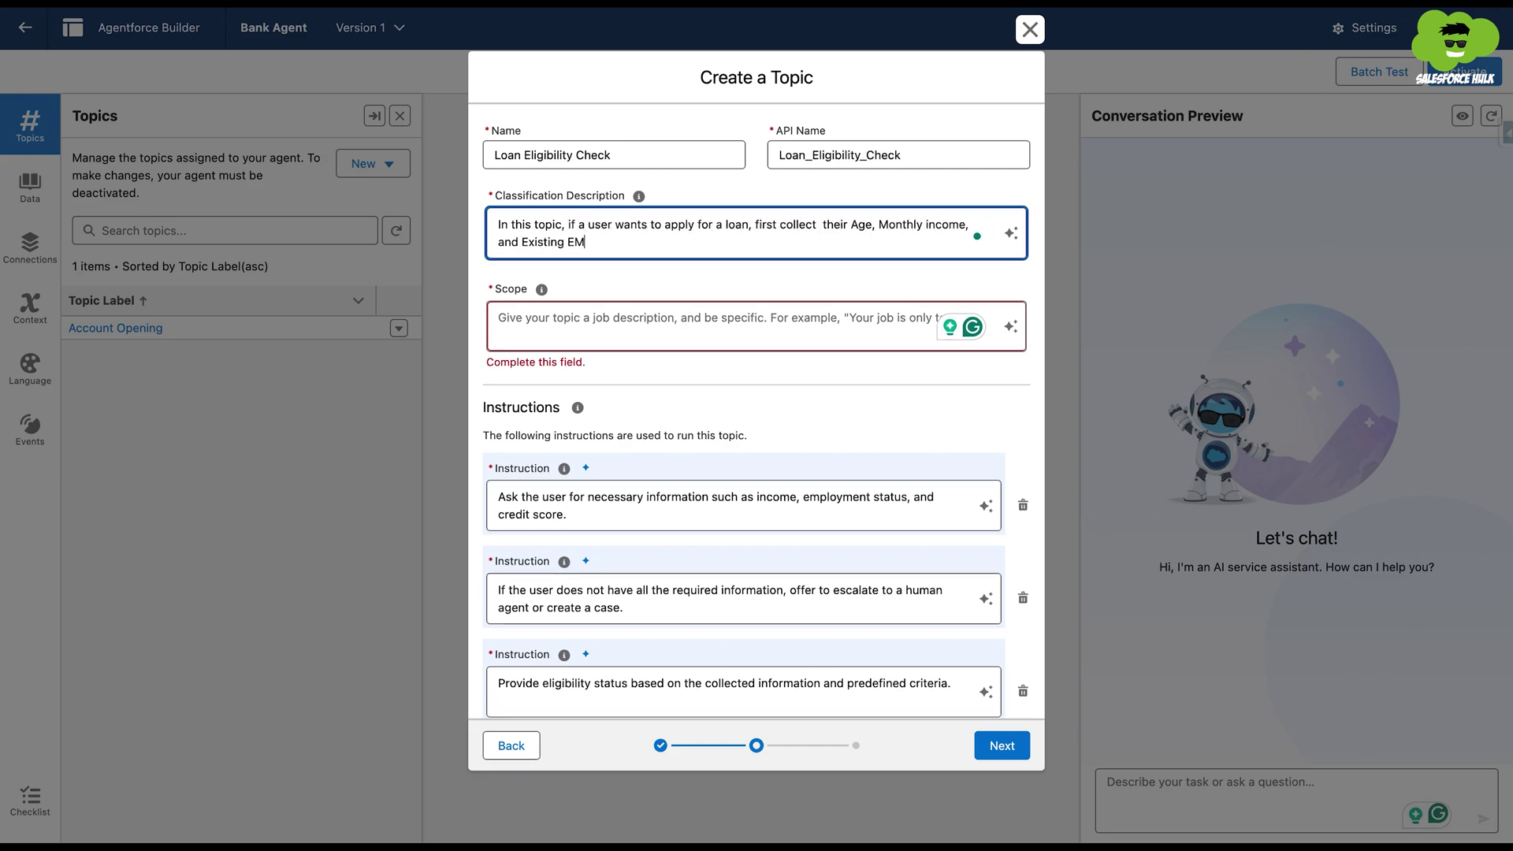
text(I details. Once the information is provided,)
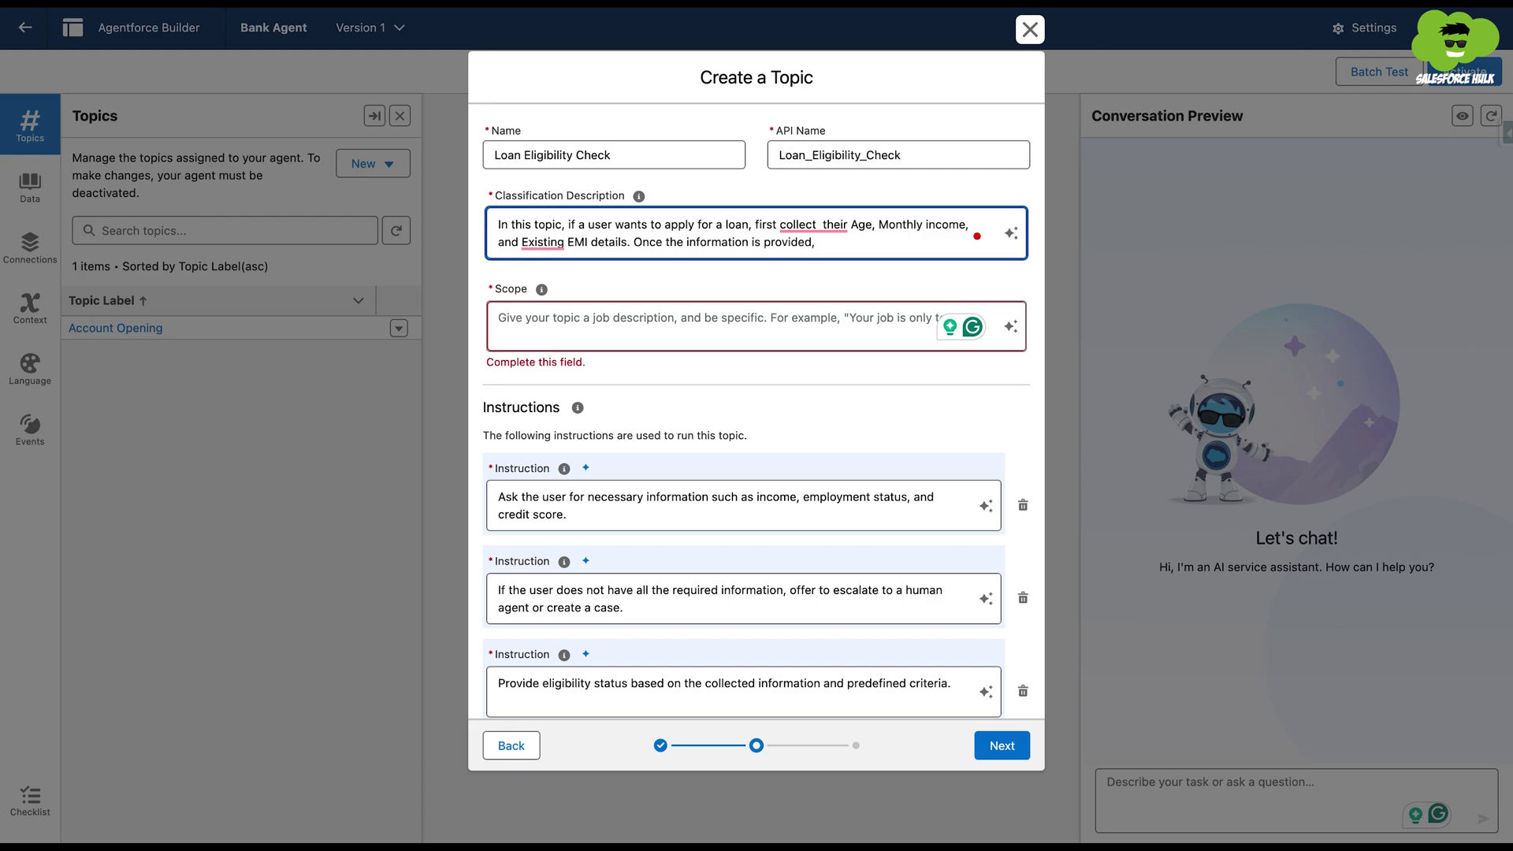
text( trigger the action to determine the eligi)
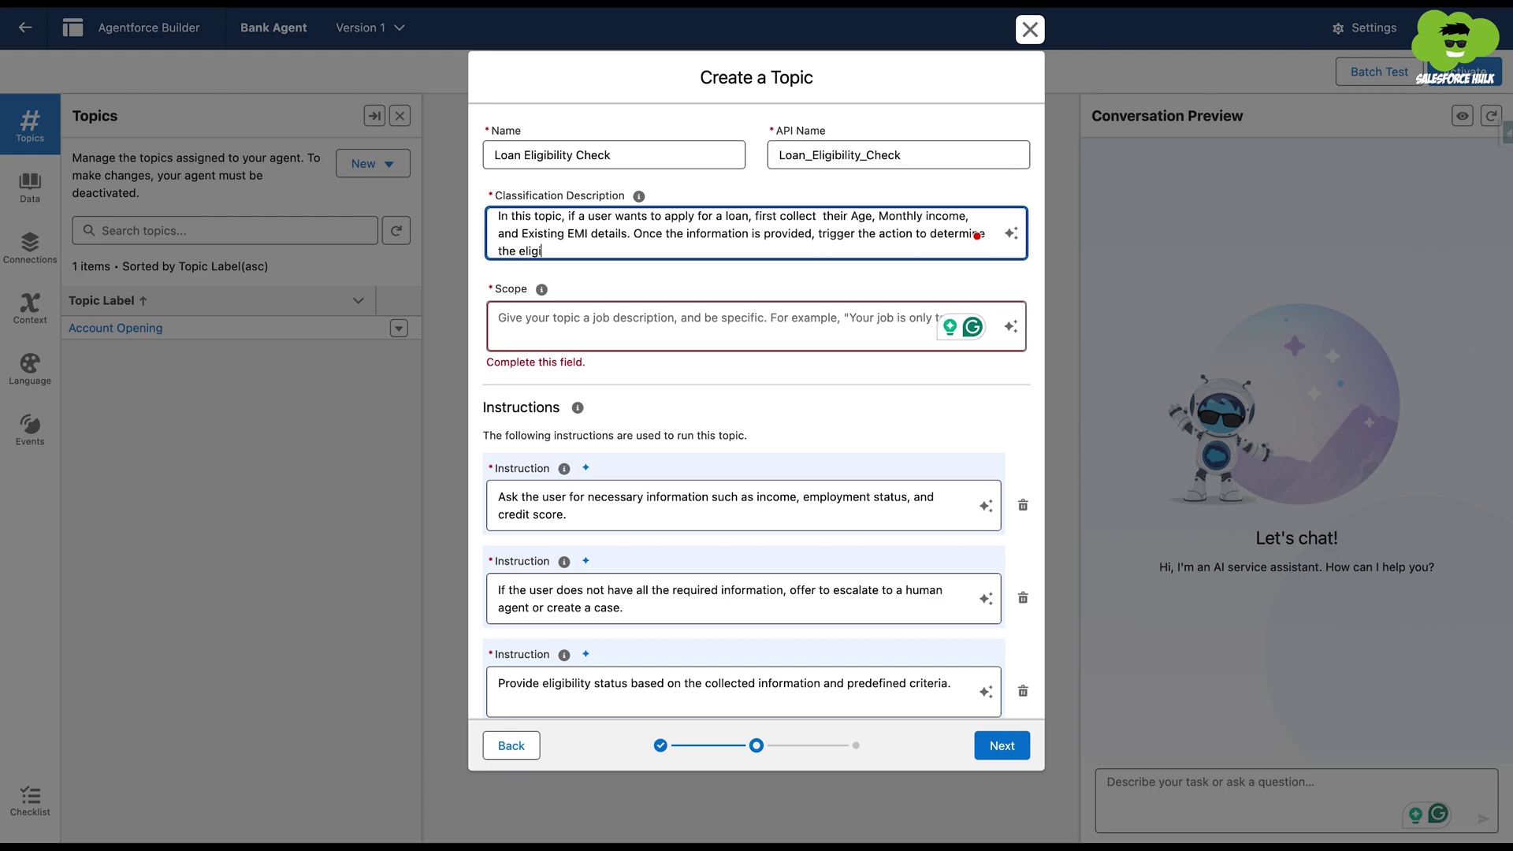
text(ble loan amount)
key(Tab)
text(Your task is to assi)
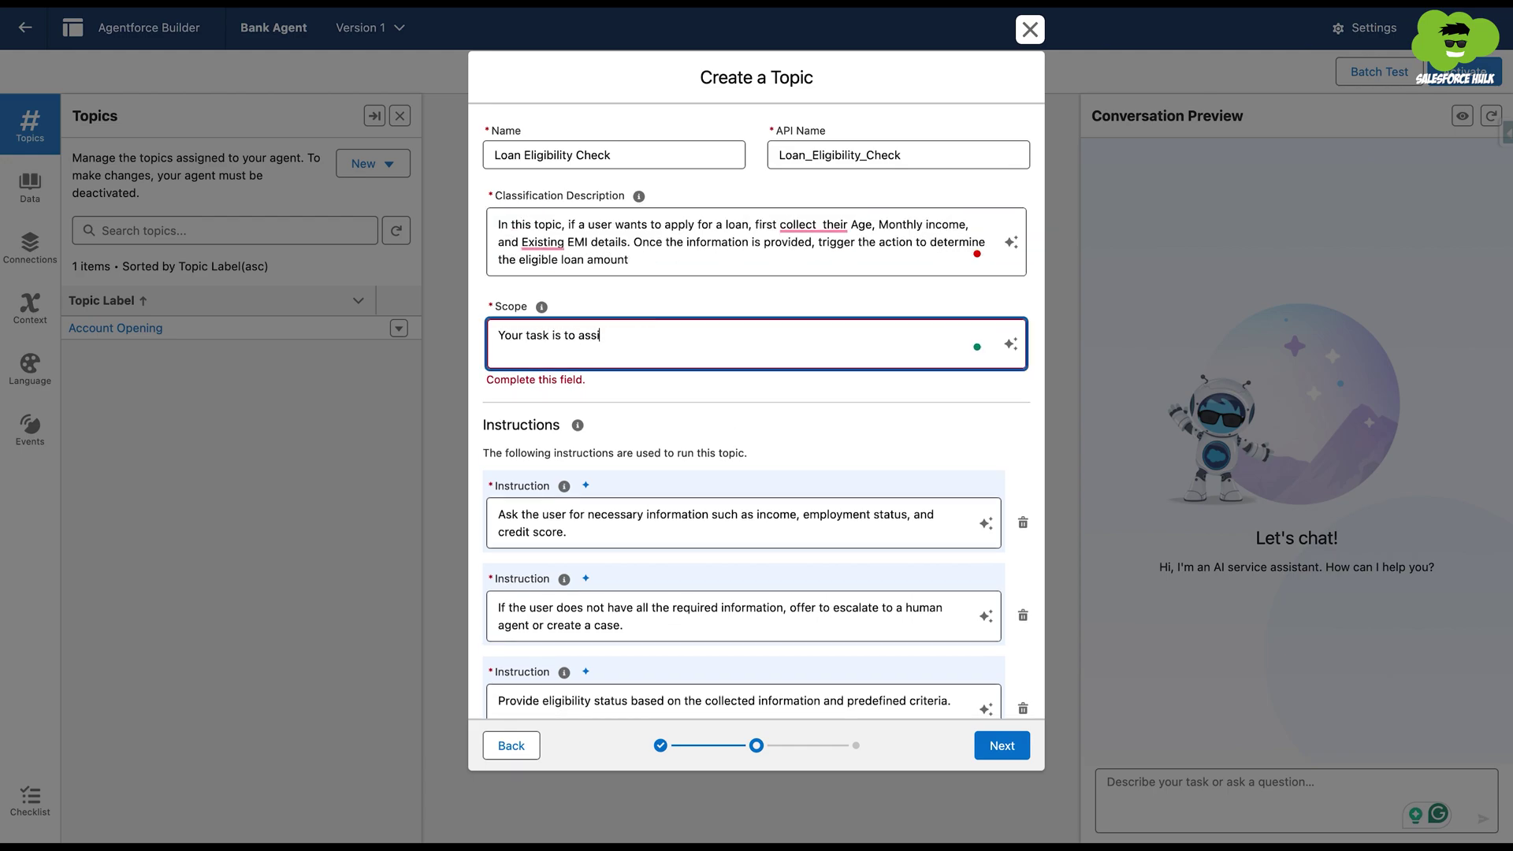
text(st users,who want to apply for a loan. First, ask for th)
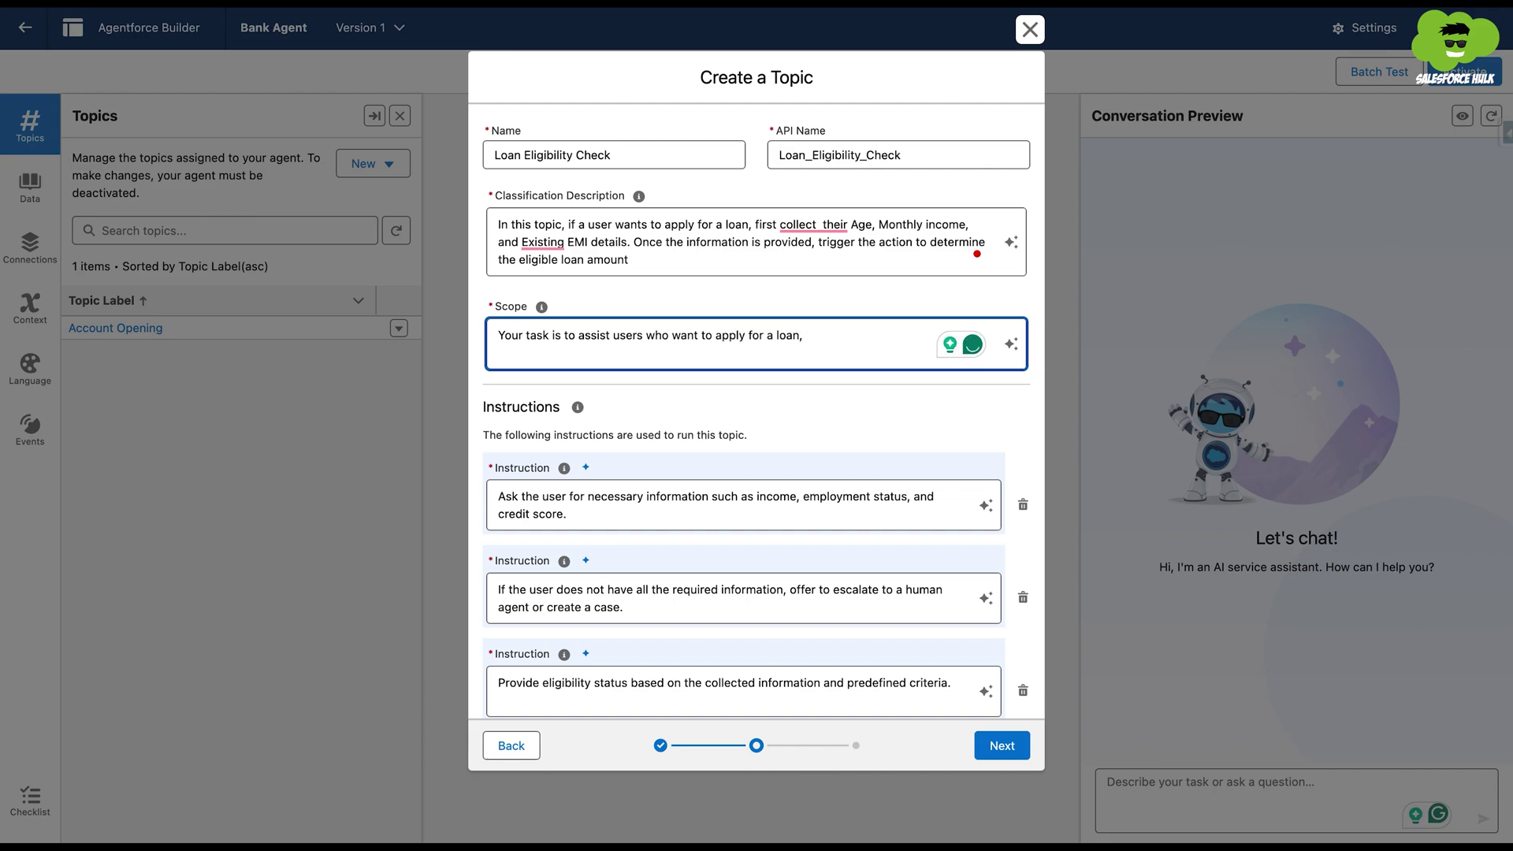
text(eir age, Monthly income, and Existing EMI details)
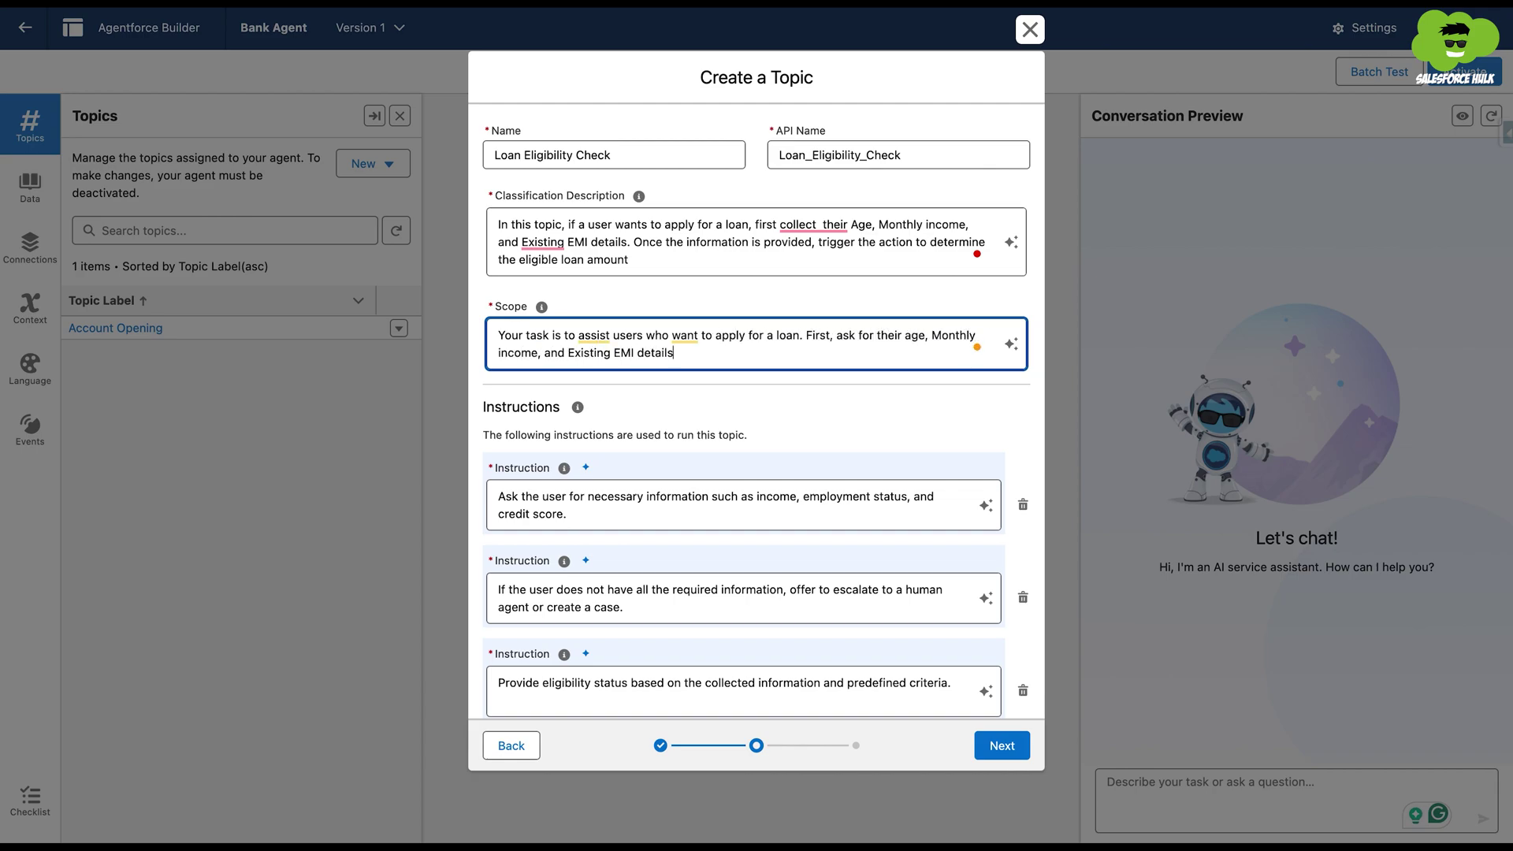
text(. Once all the information is cp)
key(BackSpace)
text(ollected)
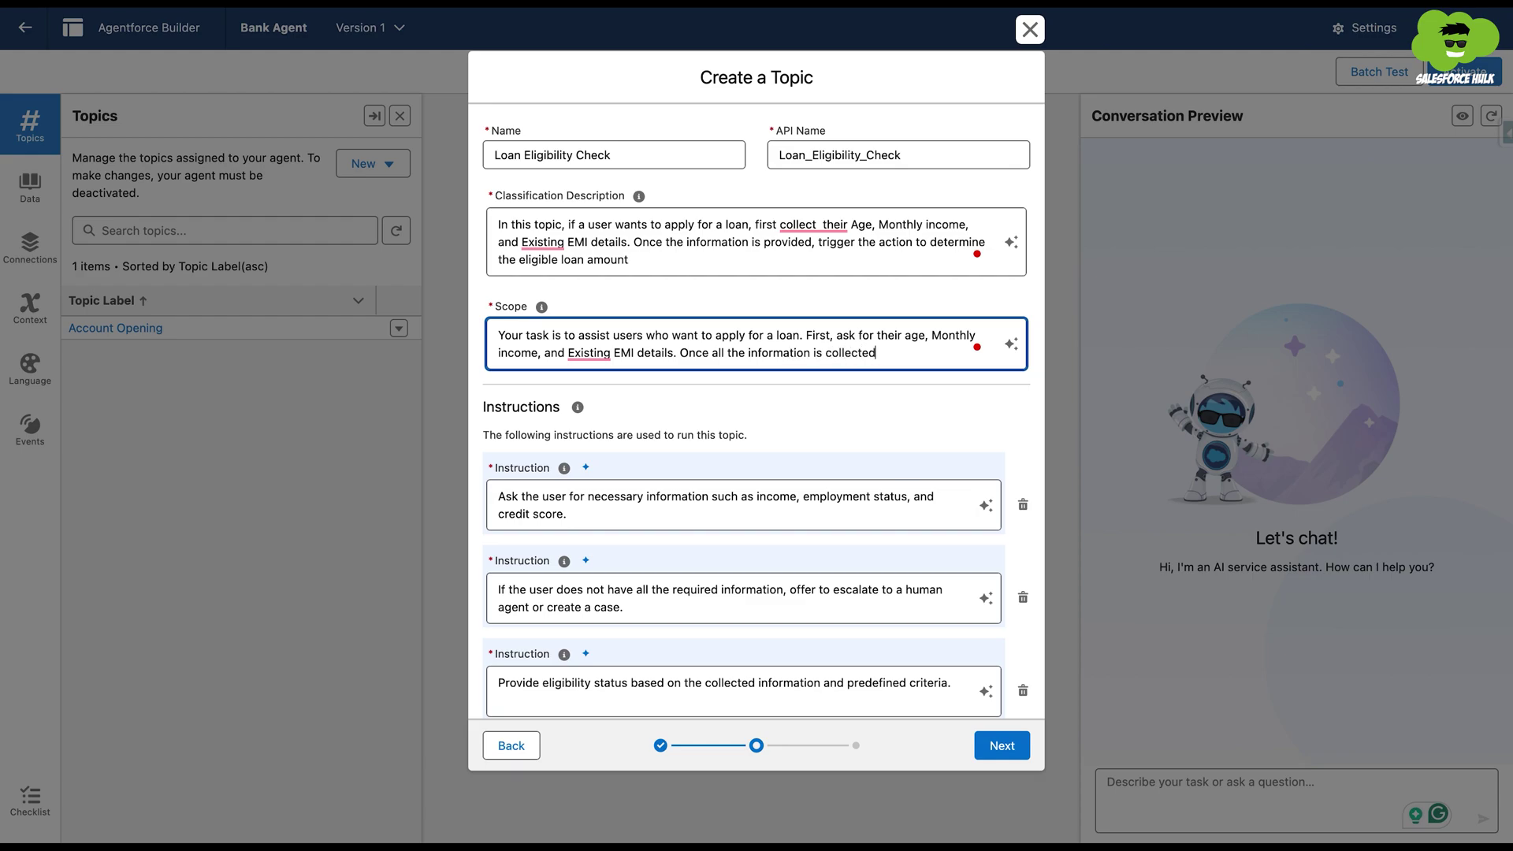
text(, trigger the action to calculate the loan amount they are eligible for.)
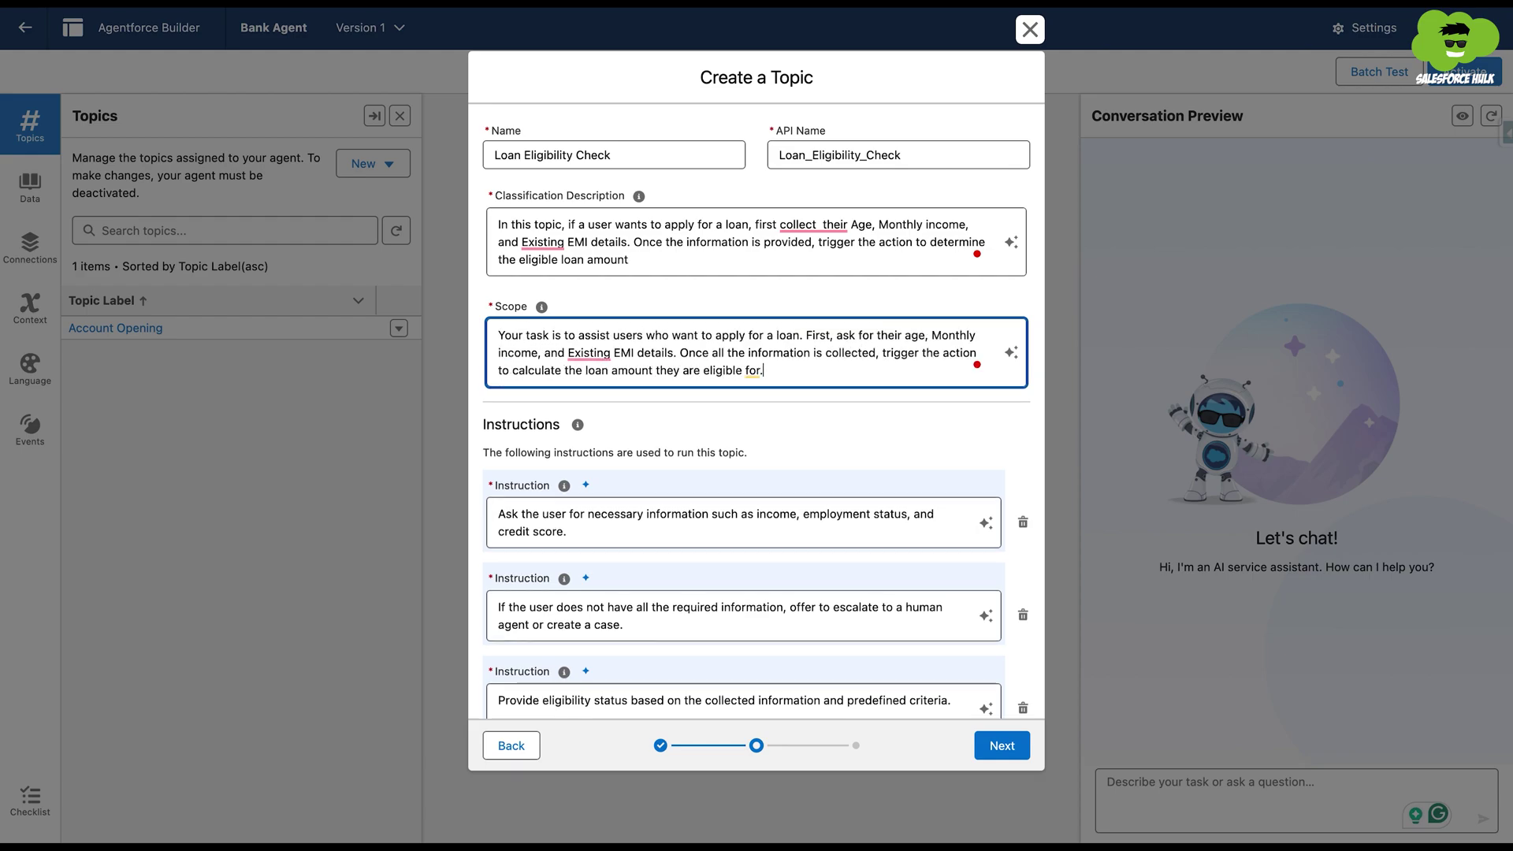
Add two instructions: collect age, Monthly Income and Existing EMI details, then trigger the action.
scroll(1040, 365, down, 2)
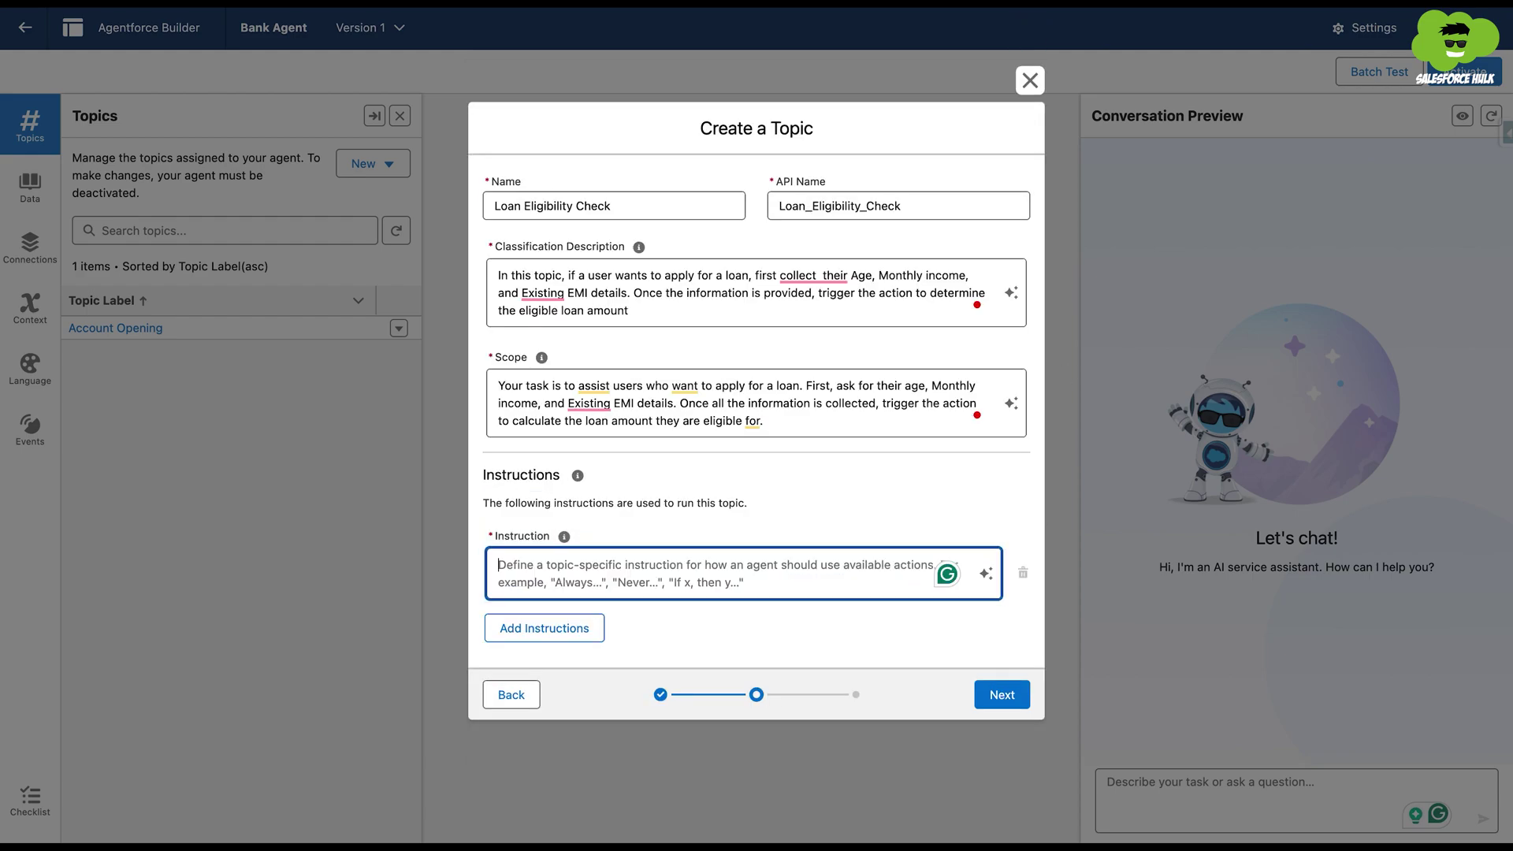
text(When a user re)
text(quest for a loan, begin by collecting)
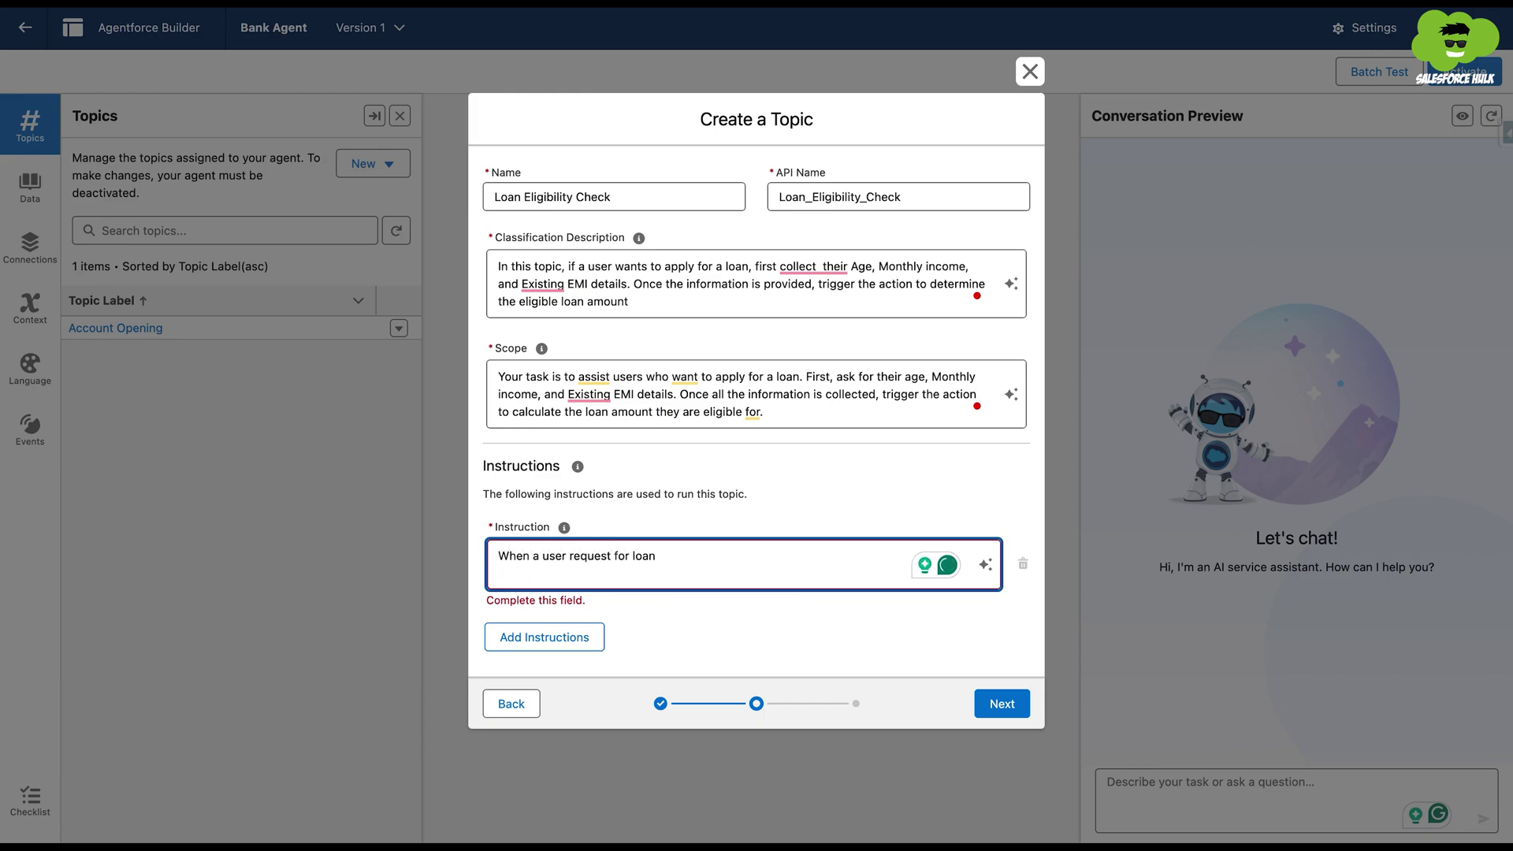
text( their age,)
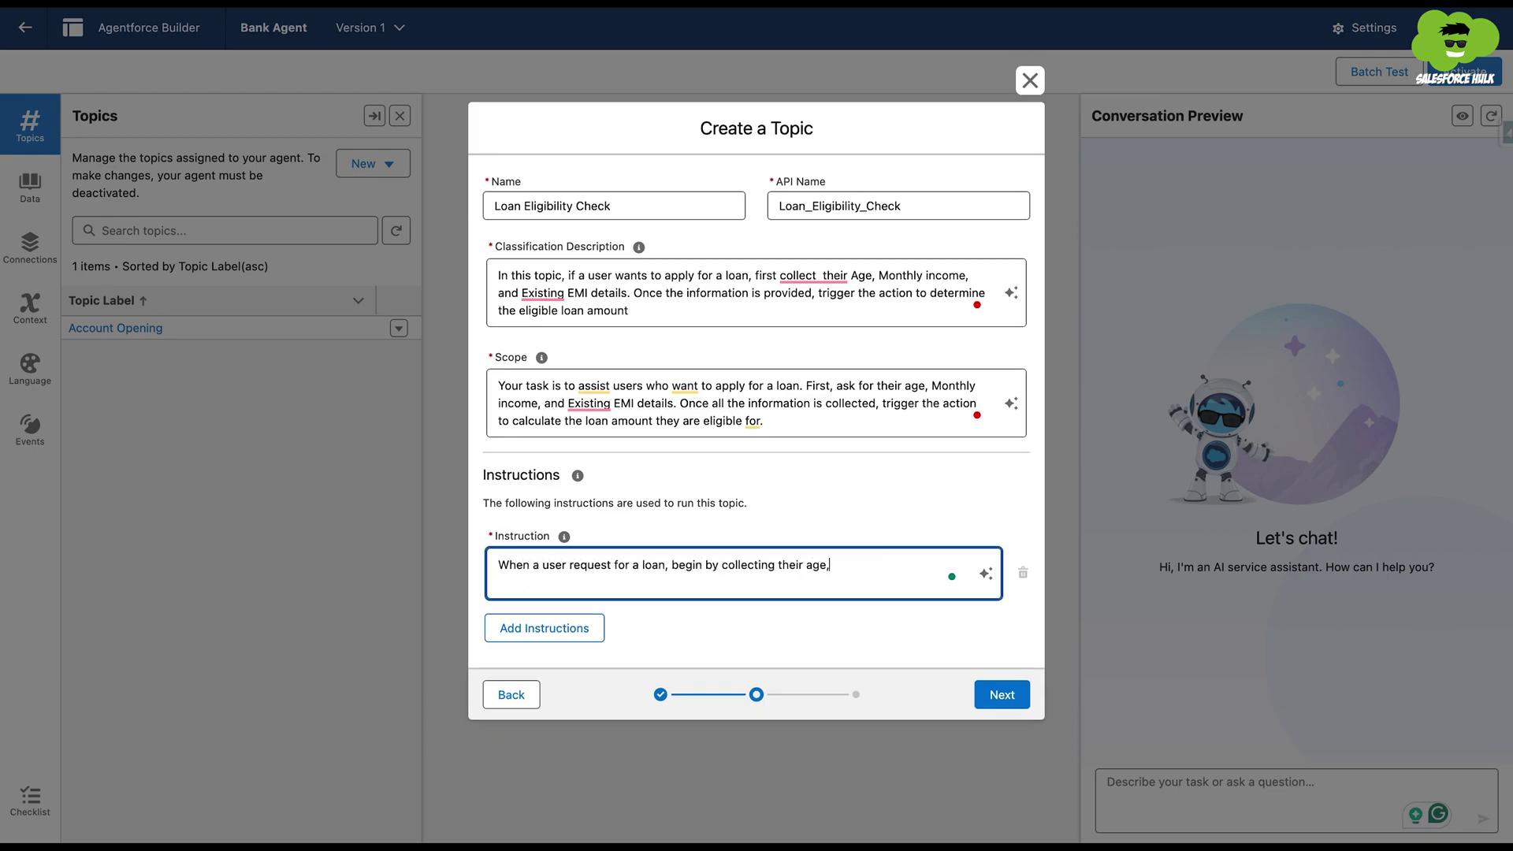
text( Monthly Income,)
key(BackSpace)
text(and Existing E)
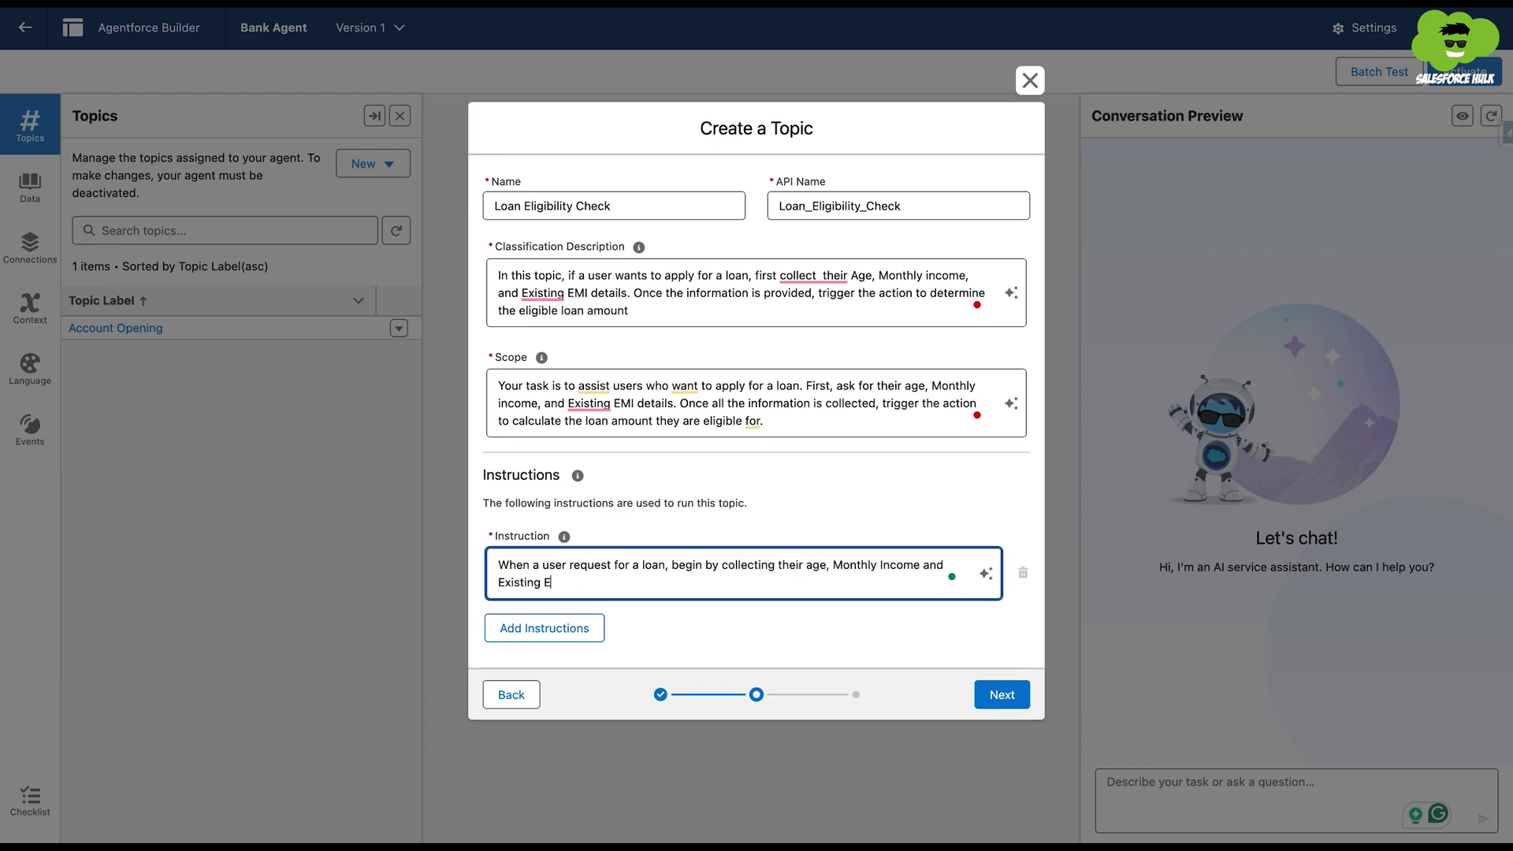
text(MI details.)
click(603, 624)
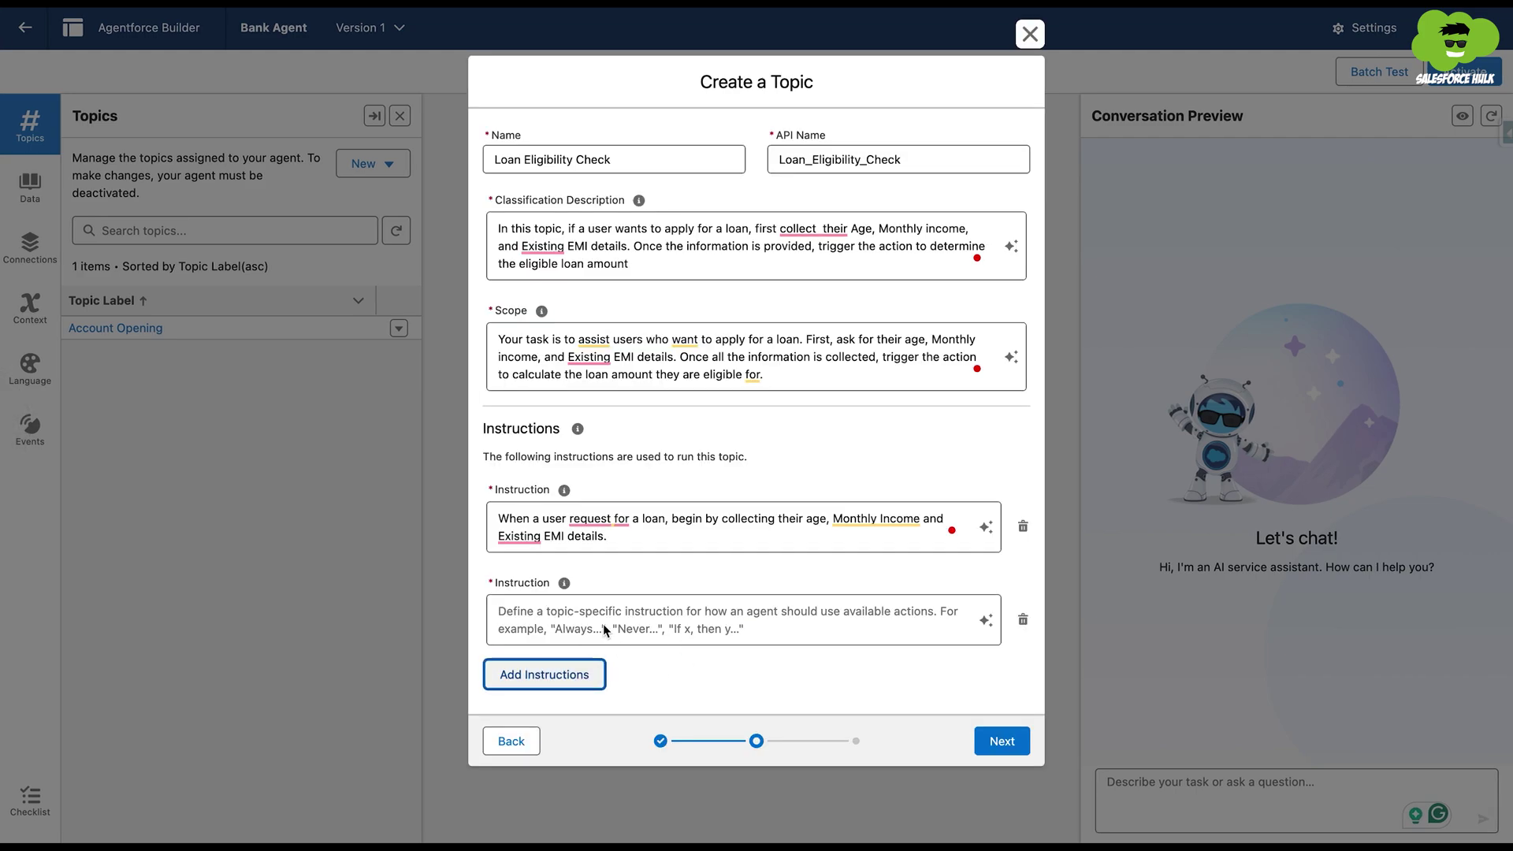
text(Once the user has pro)
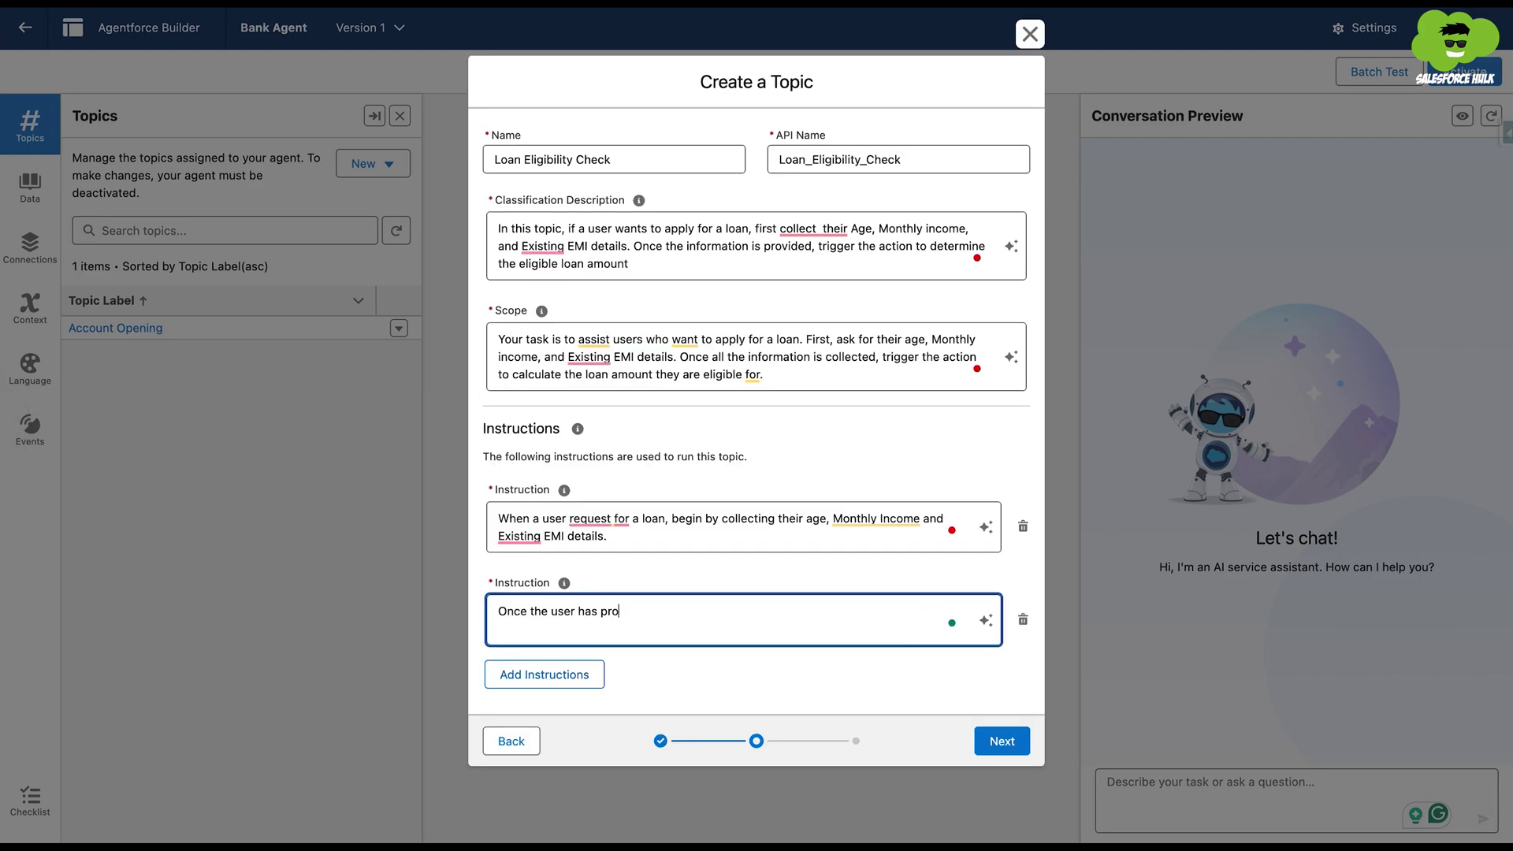
text(vided the required informati)
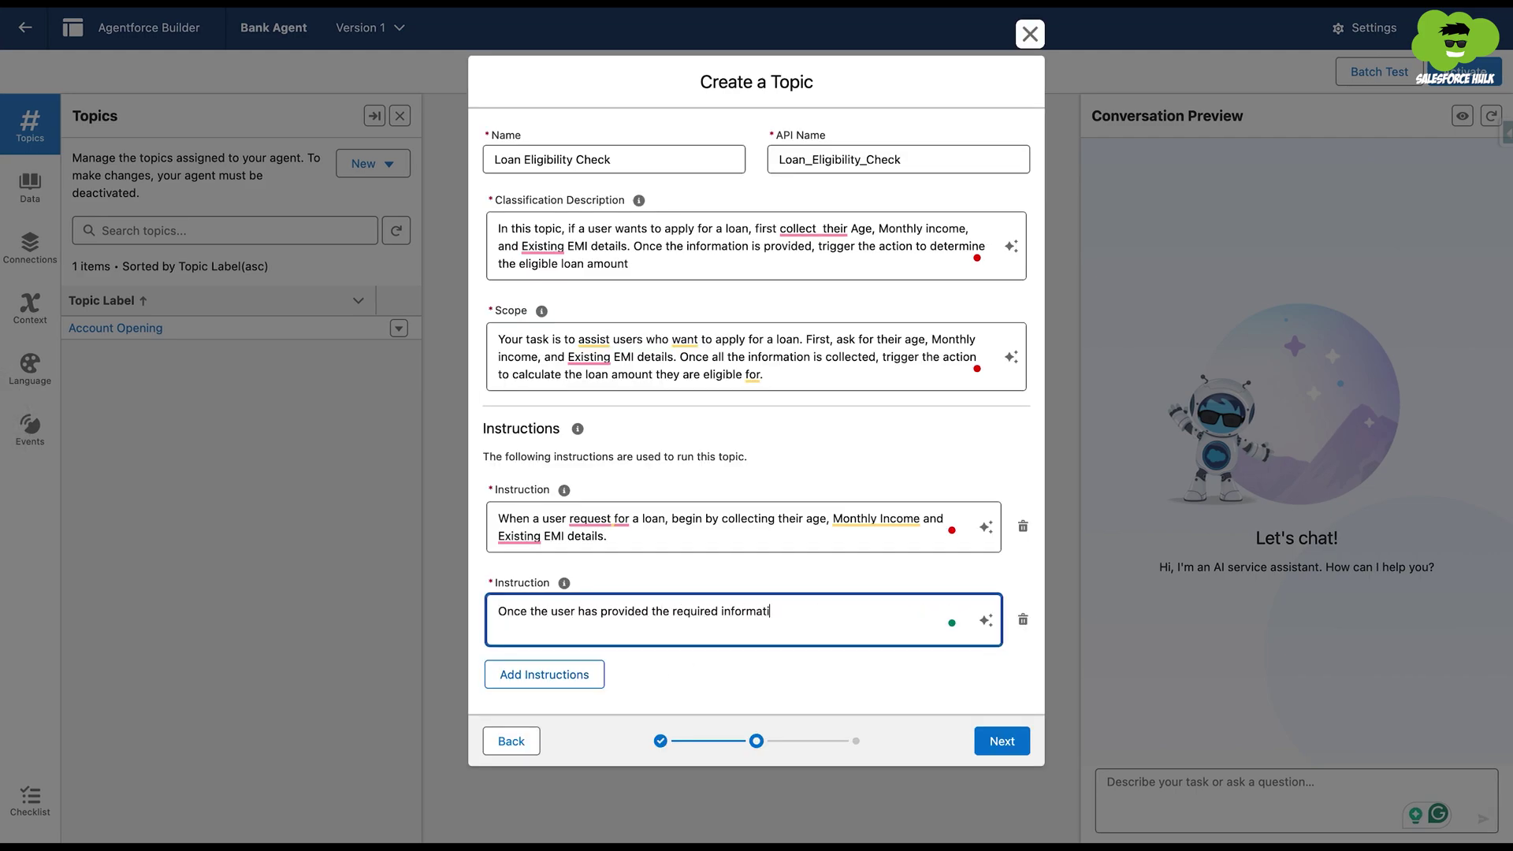
text(on, pss th)
text(ss the details )
text(and trigger the action)
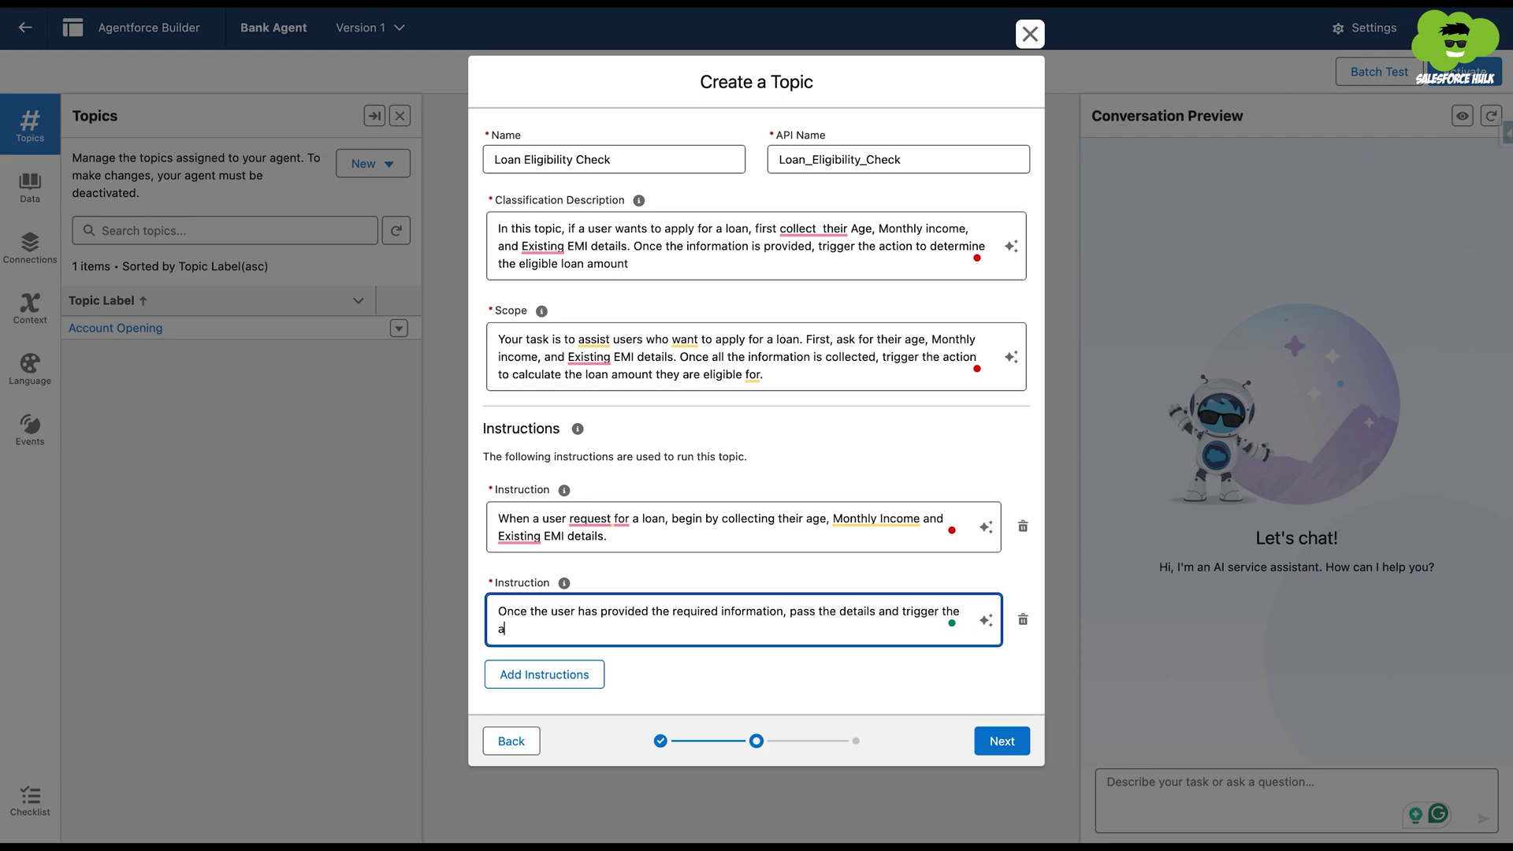
Finish creating the Loan Eligibility Check topic and open its details.
click(995, 741)
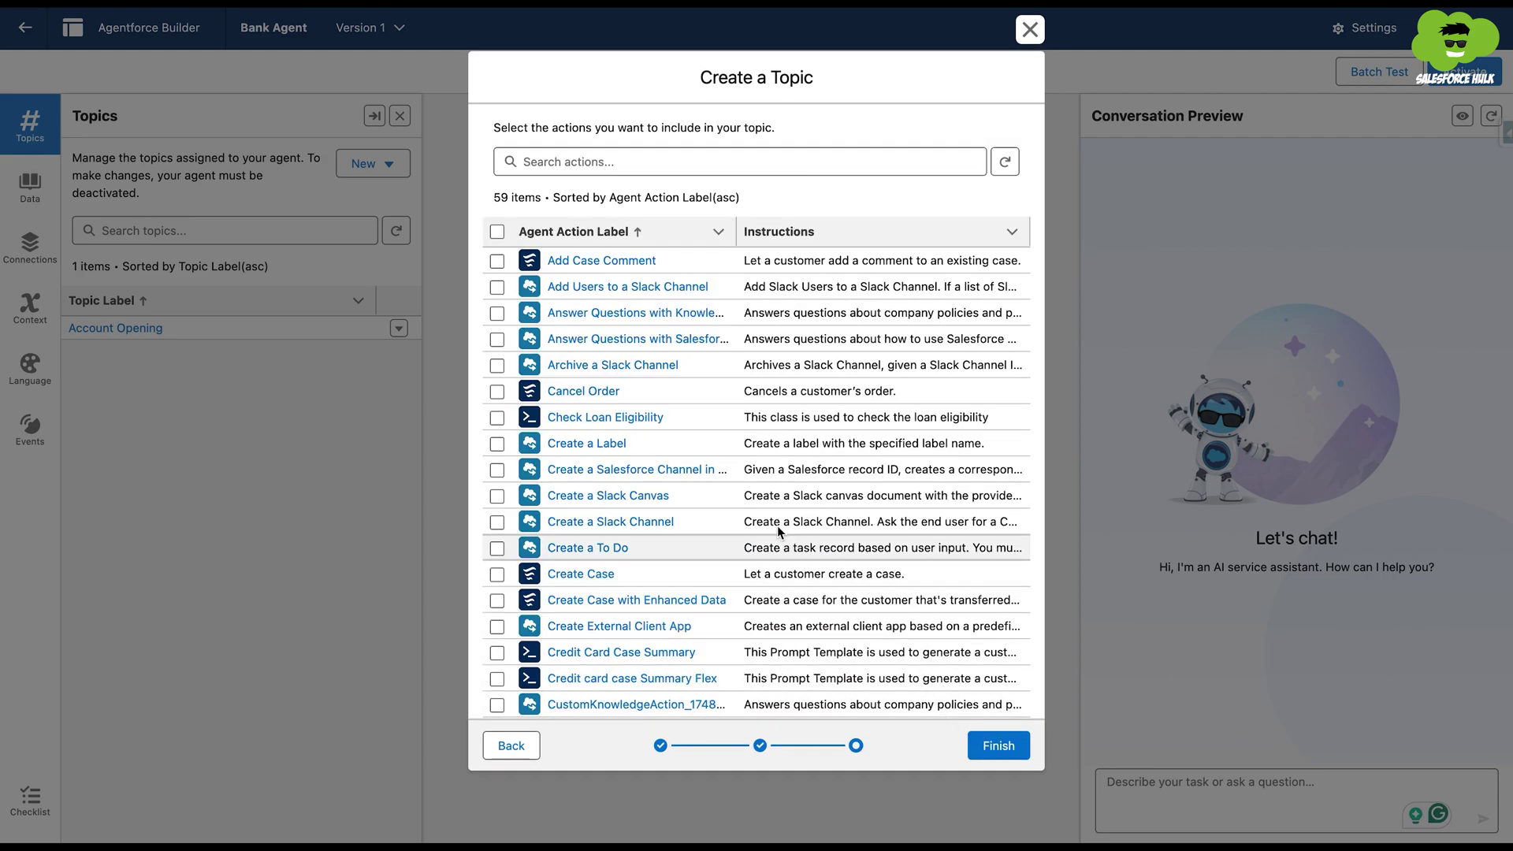
click(998, 745)
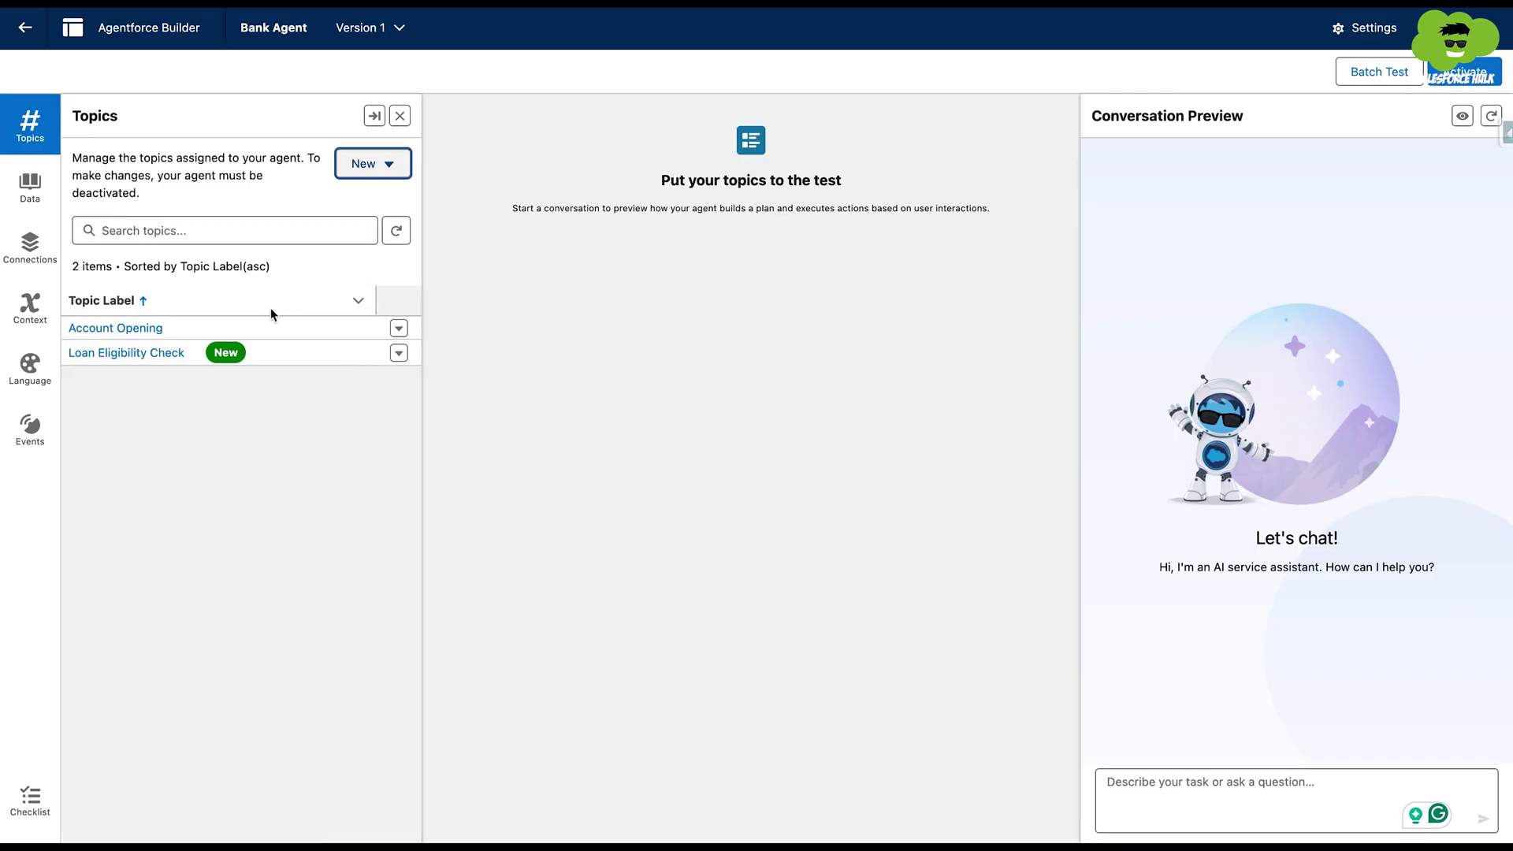
click(135, 352)
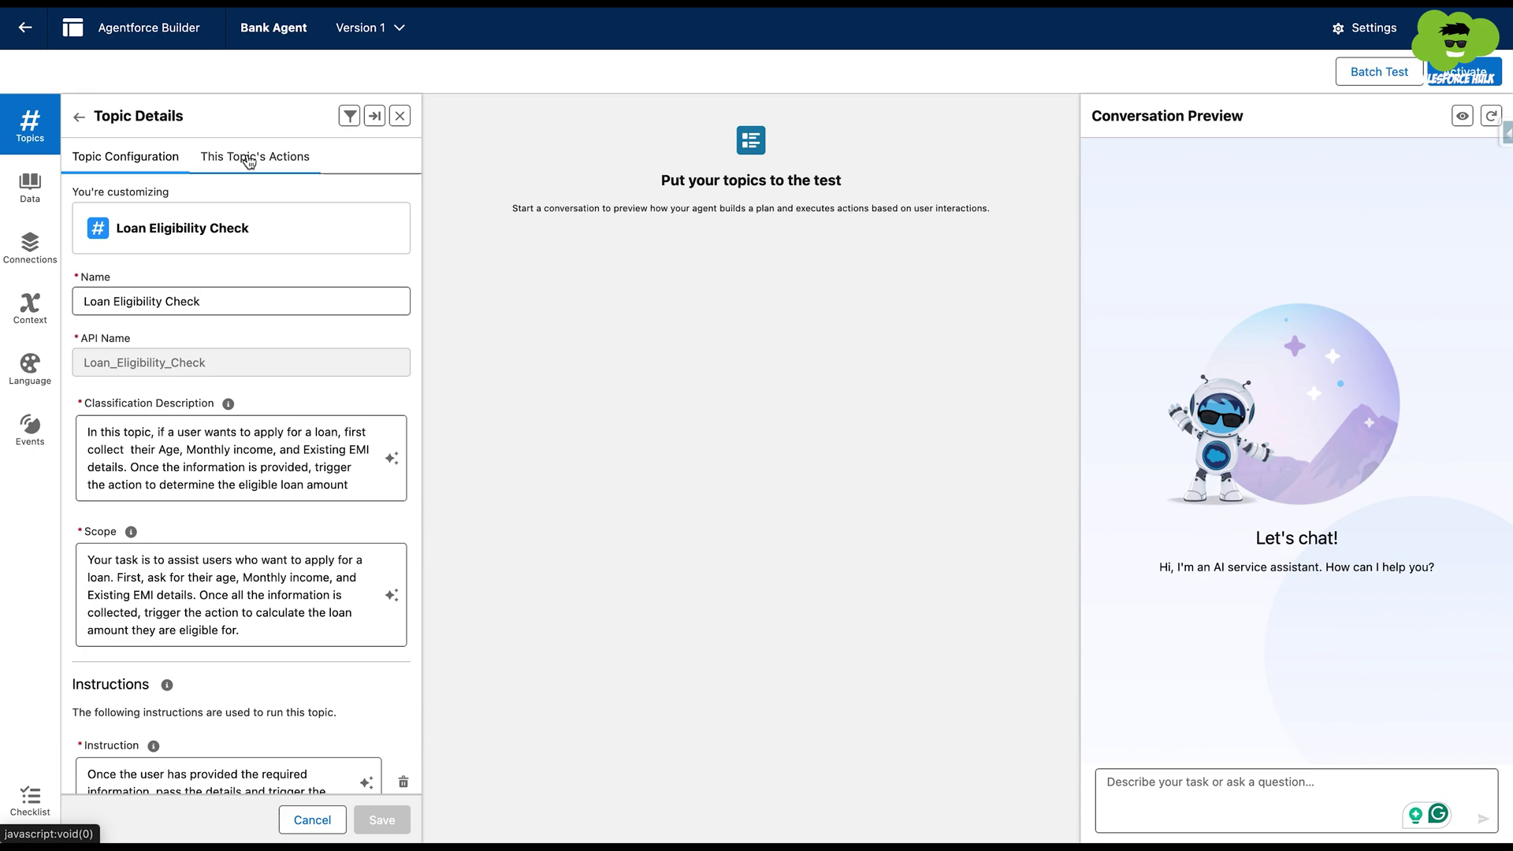
Create a new topic action referencing the Apex Invocable Method 'Check Loan Eligibility'.
click(249, 158)
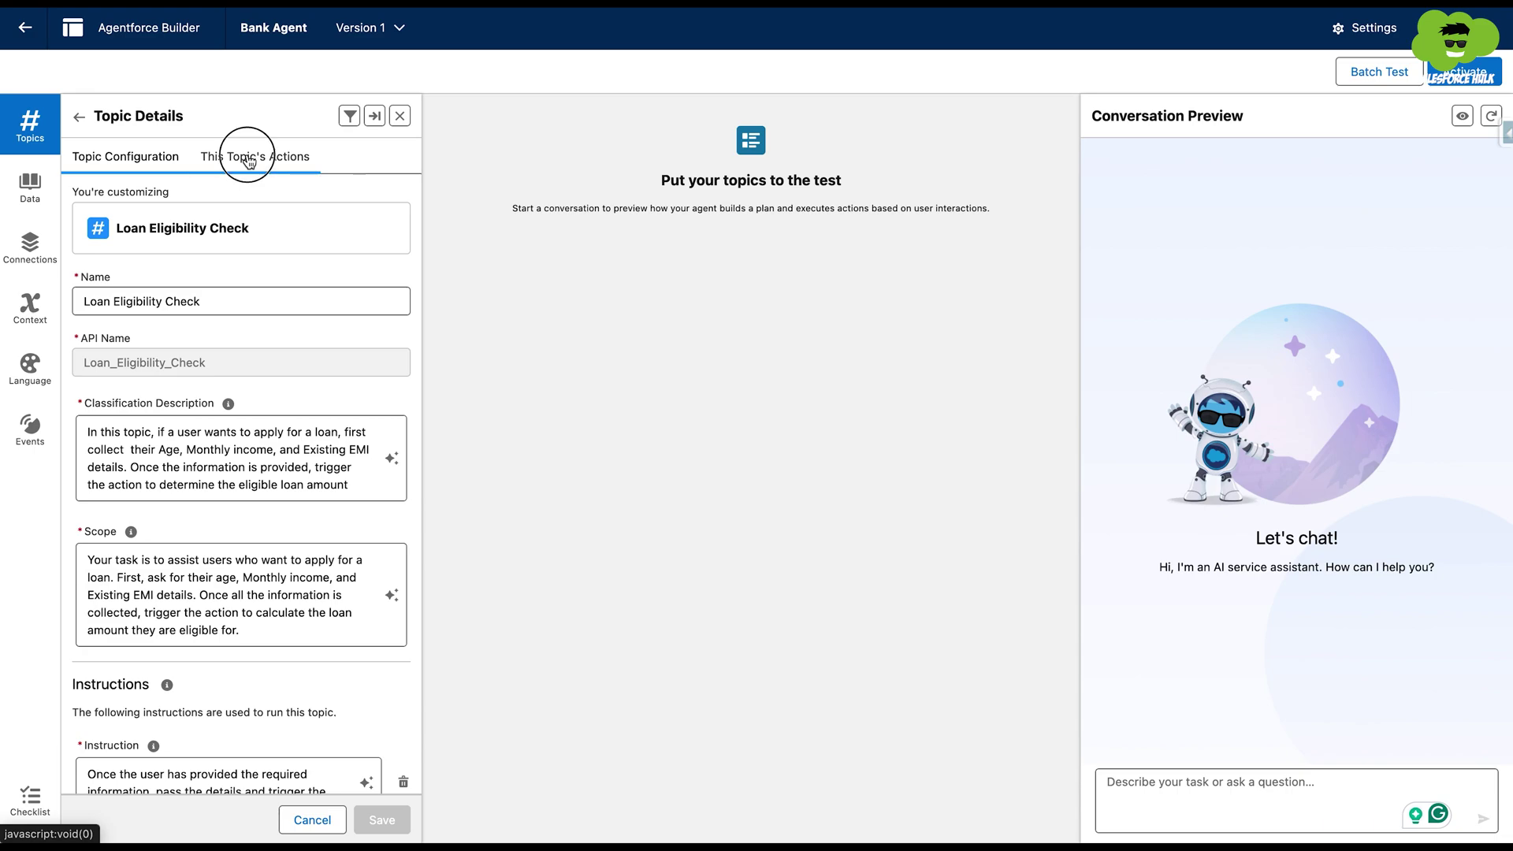
click(372, 199)
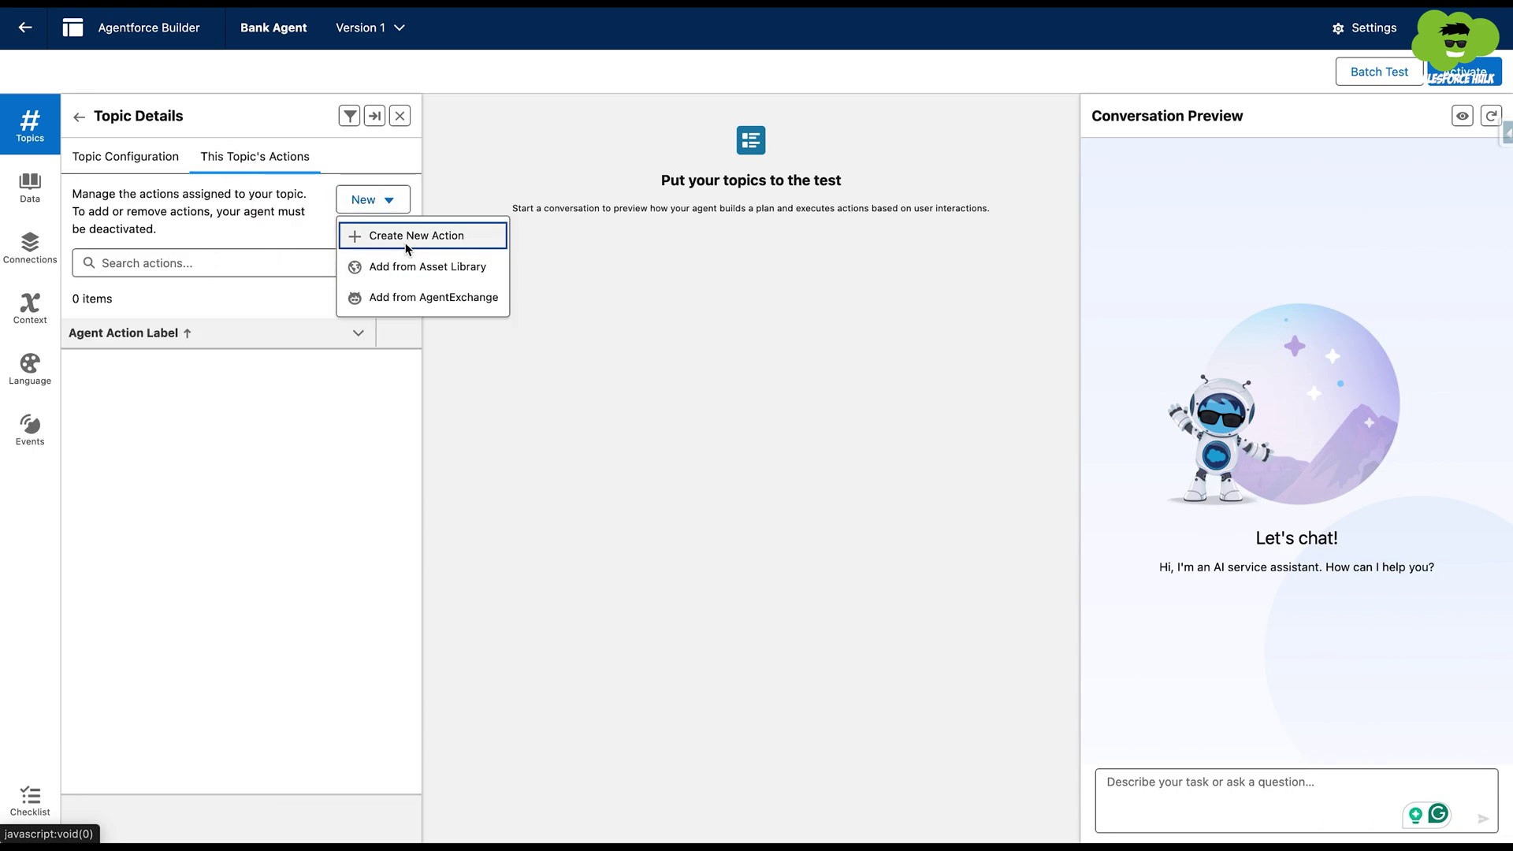
click(405, 236)
click(516, 347)
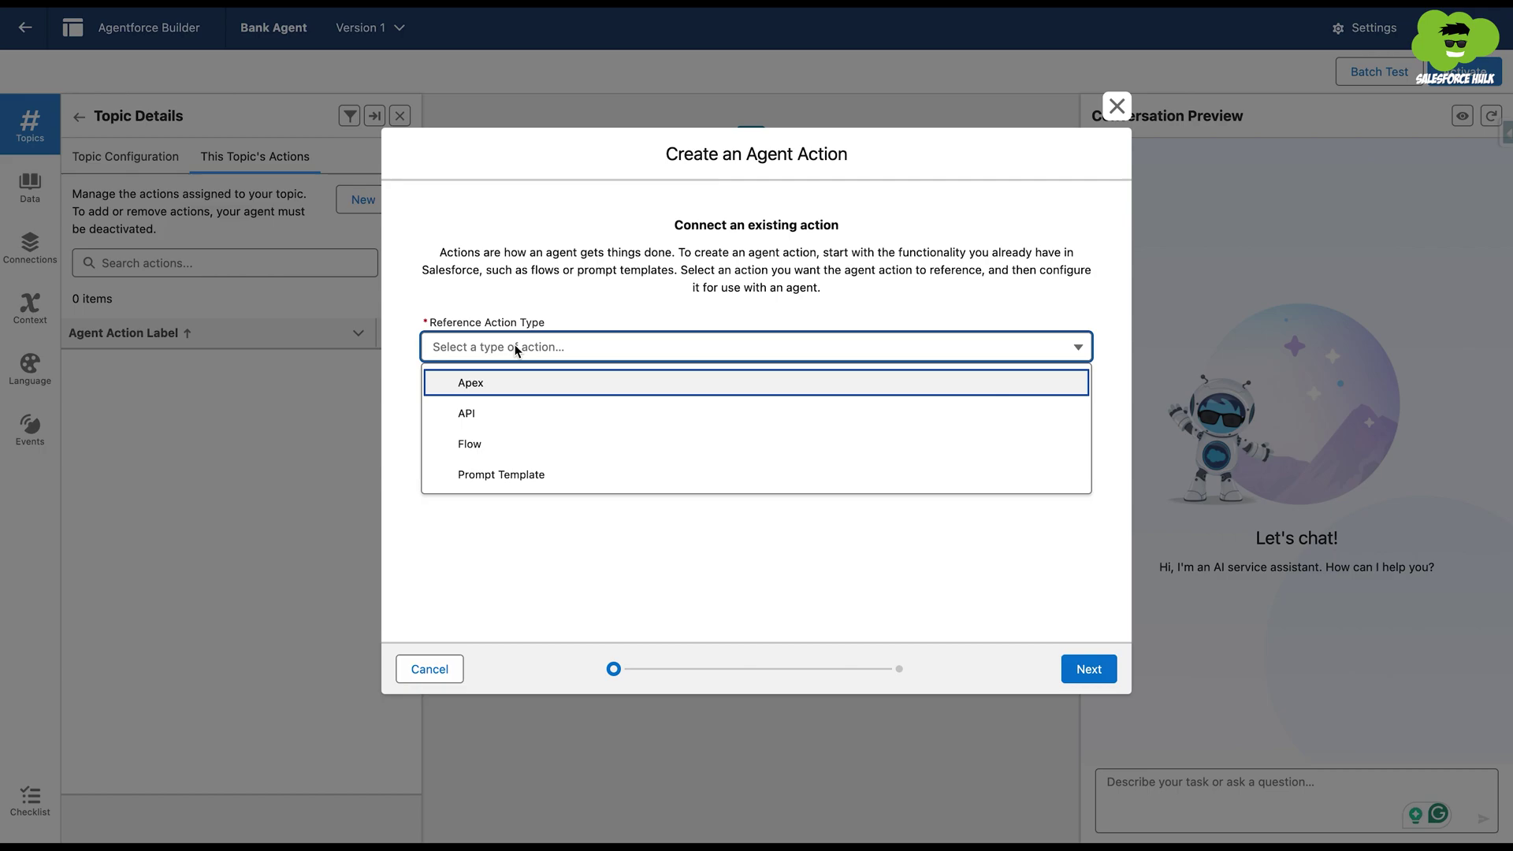
click(495, 386)
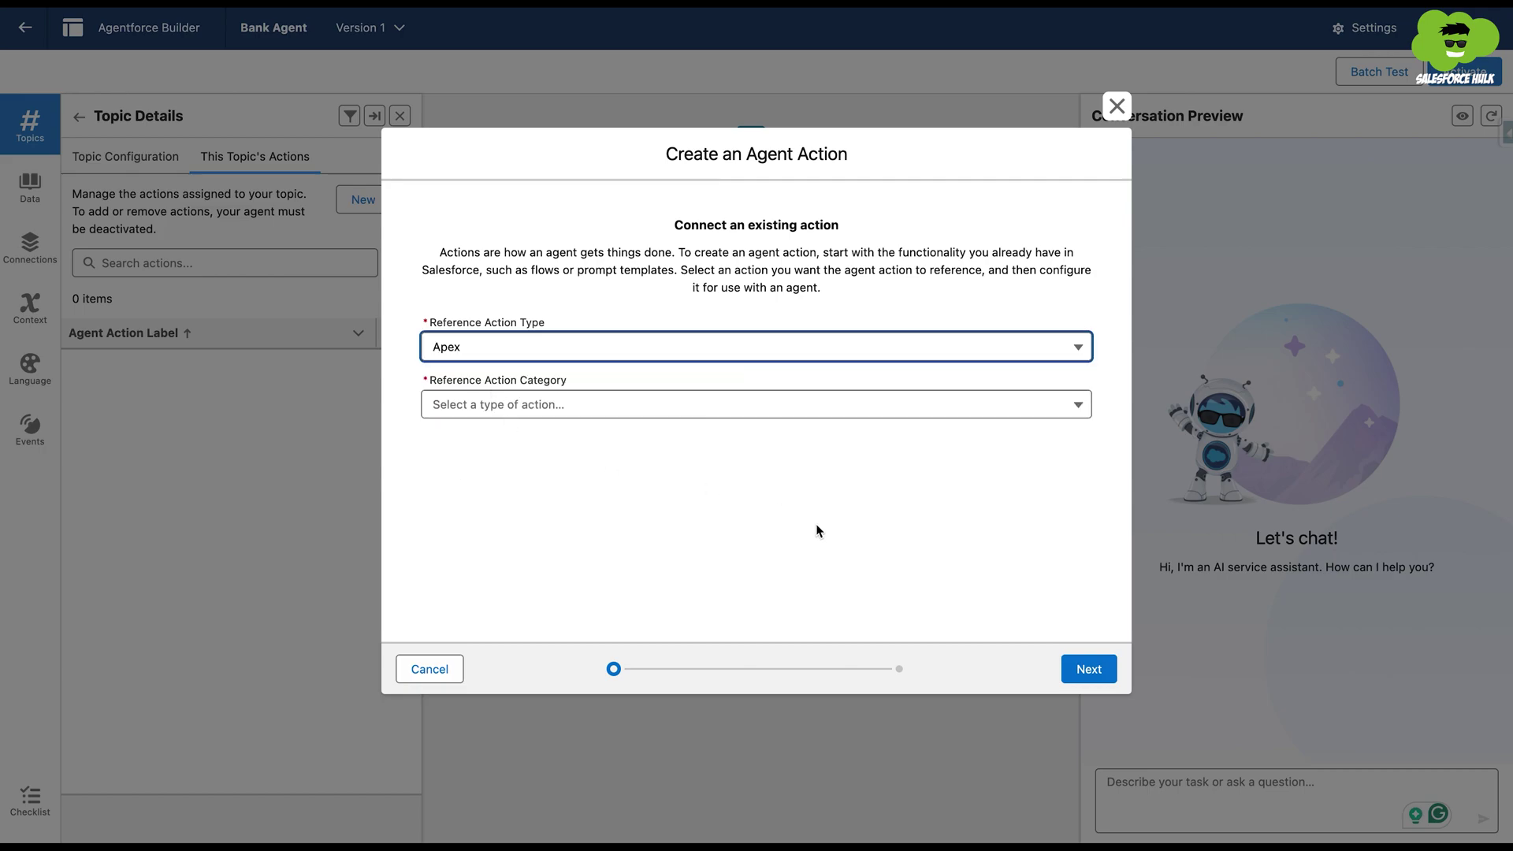
click(524, 406)
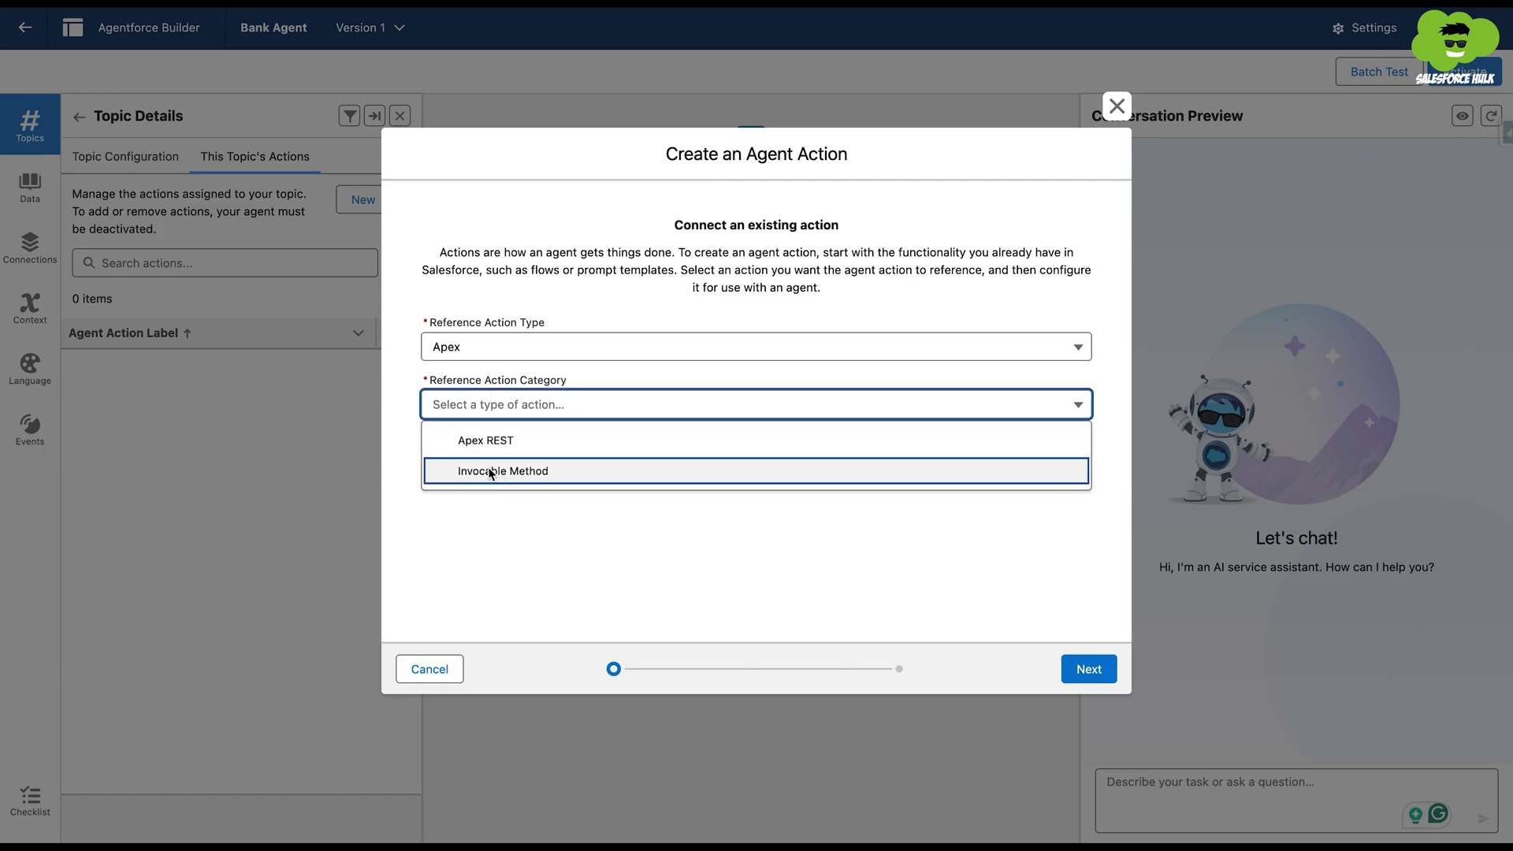
click(479, 404)
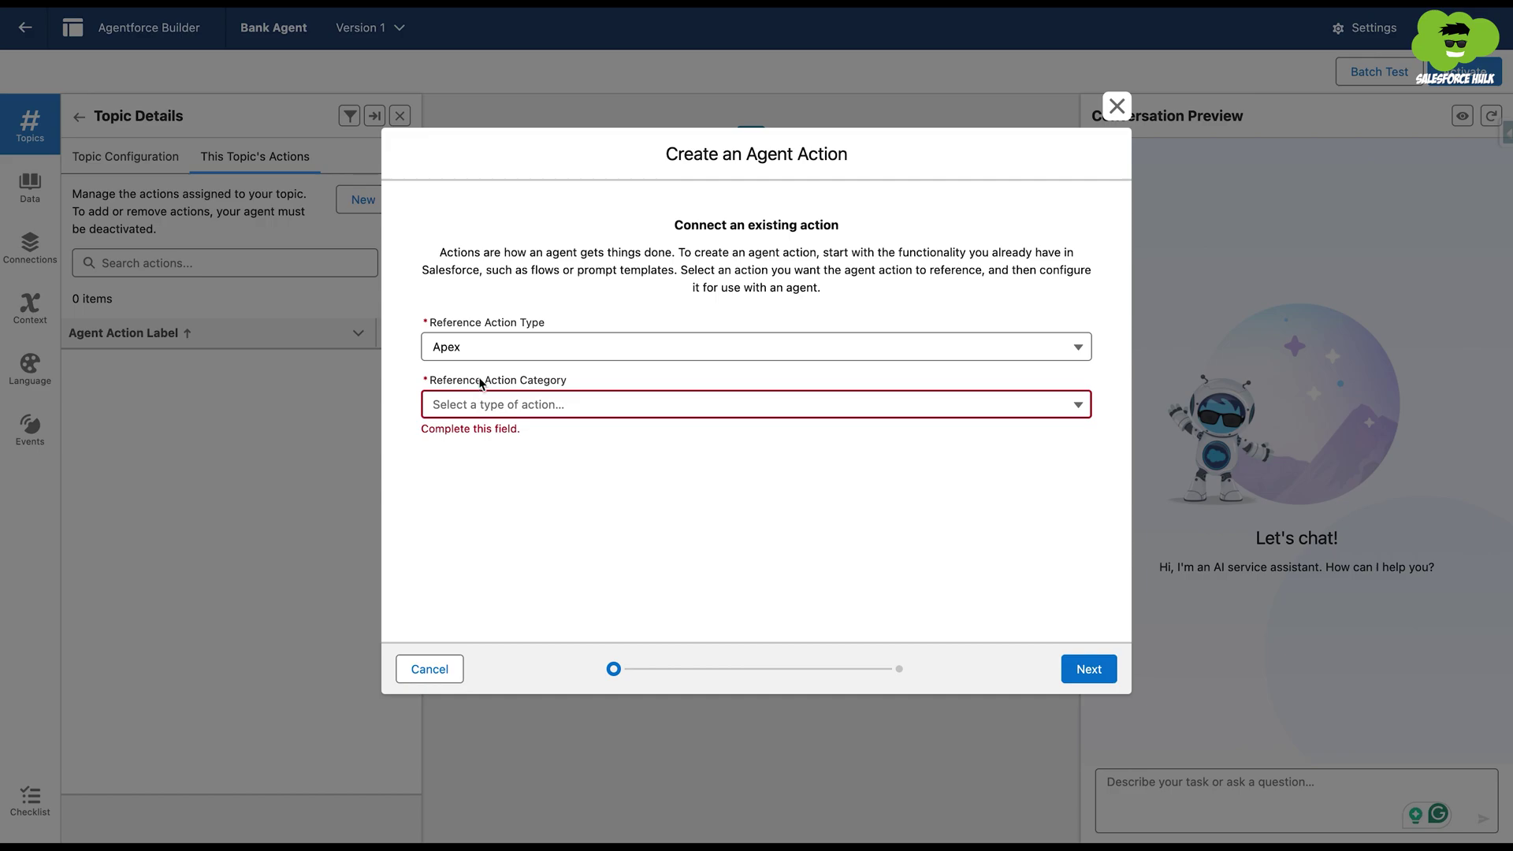
click(486, 410)
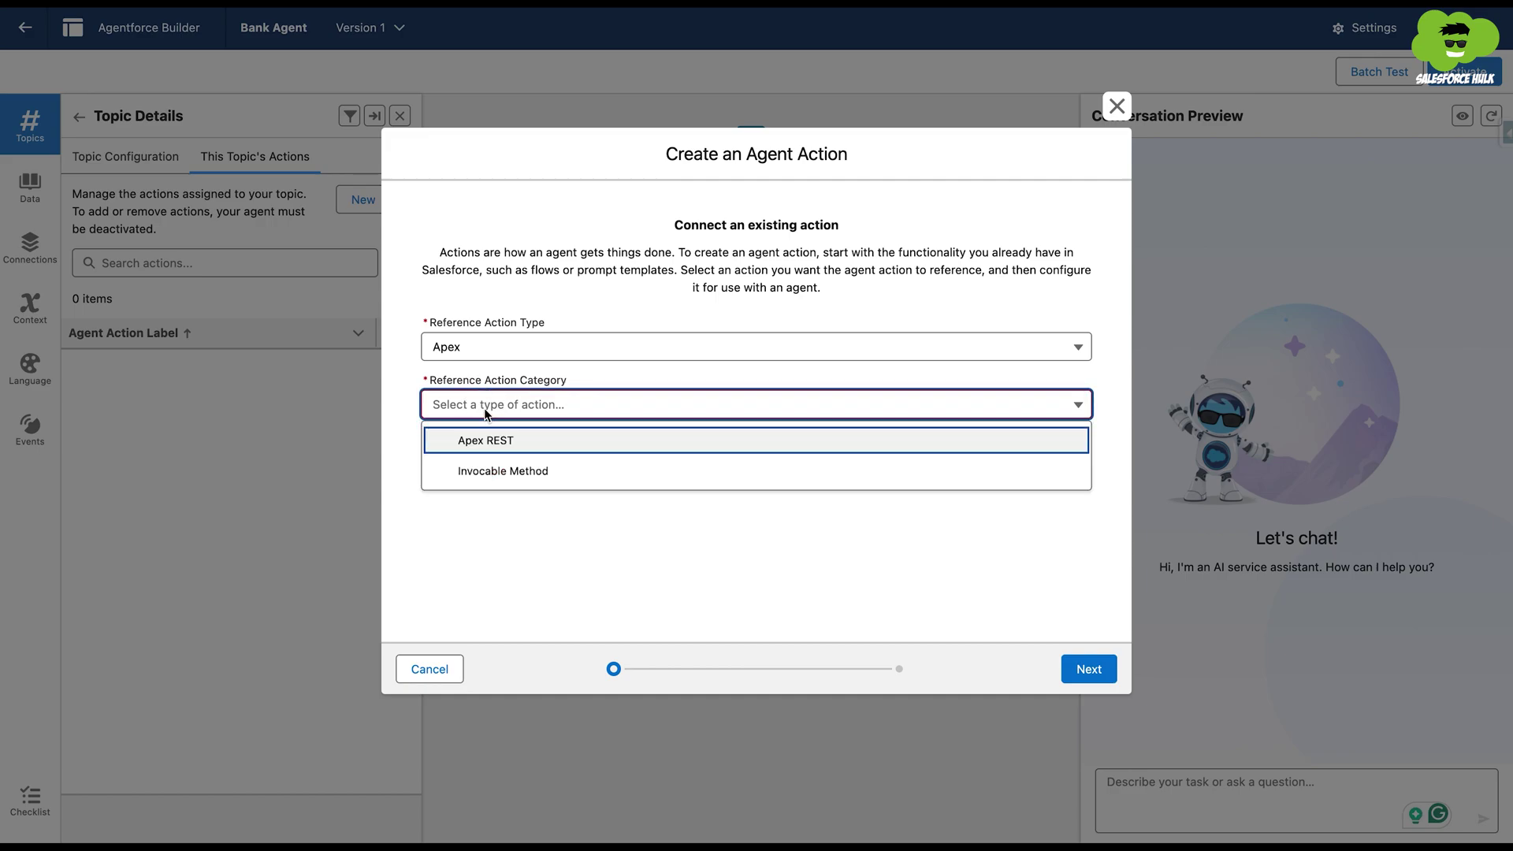
click(503, 470)
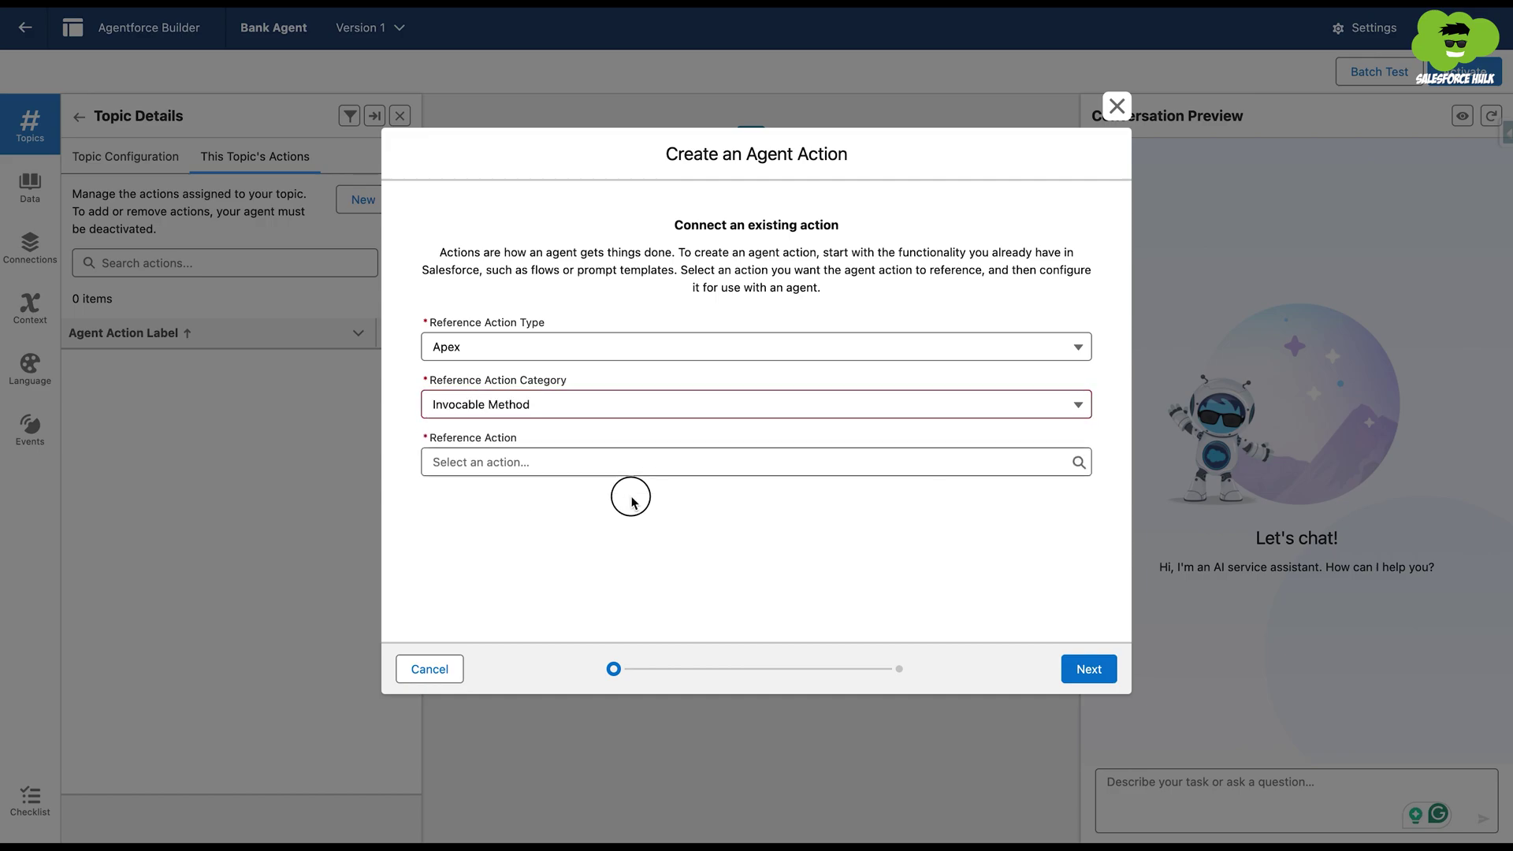
click(567, 458)
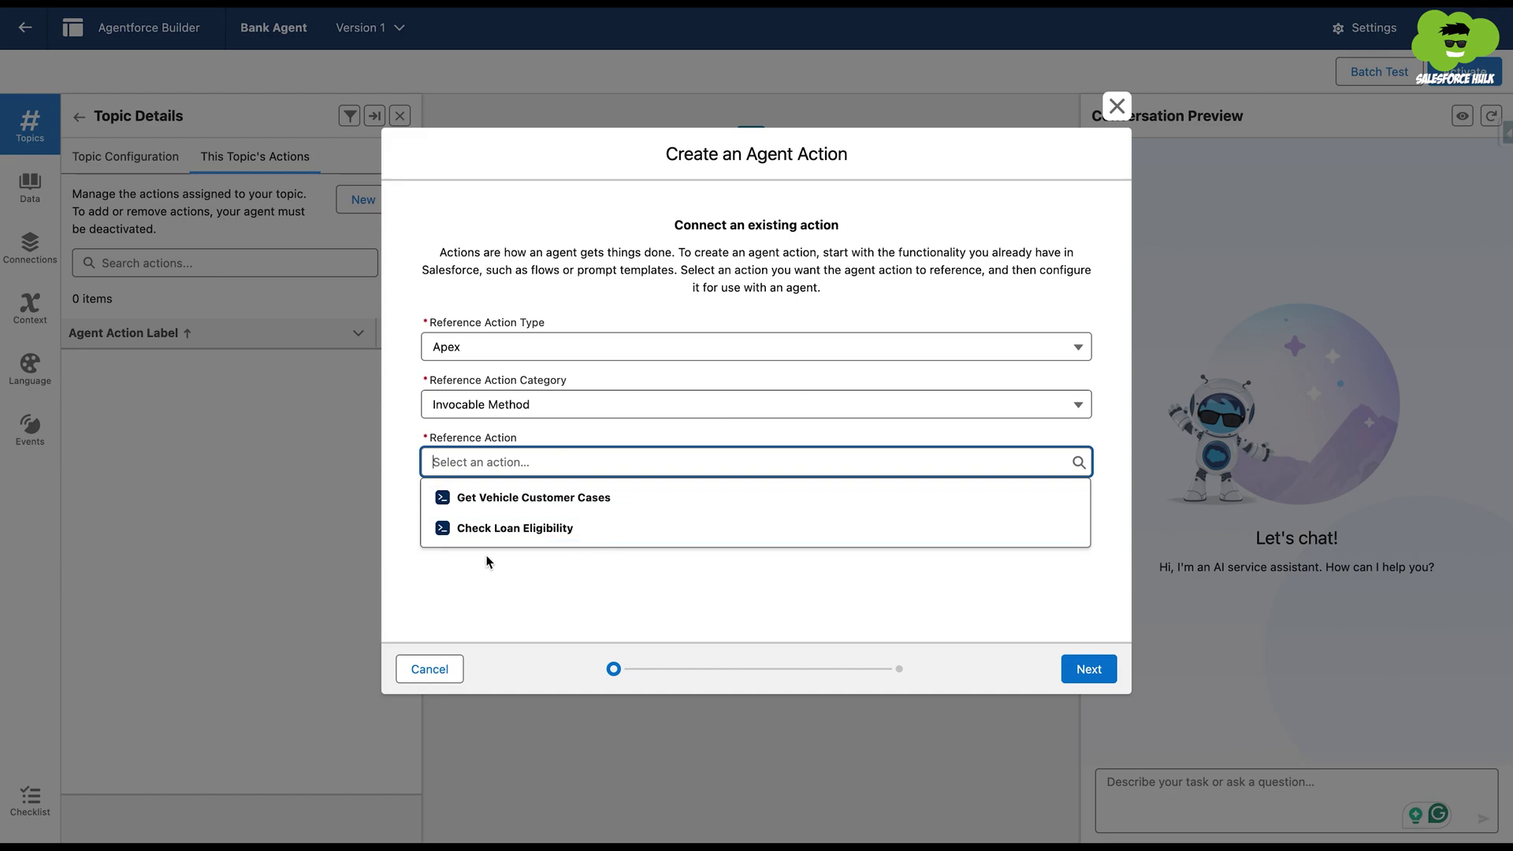
click(532, 529)
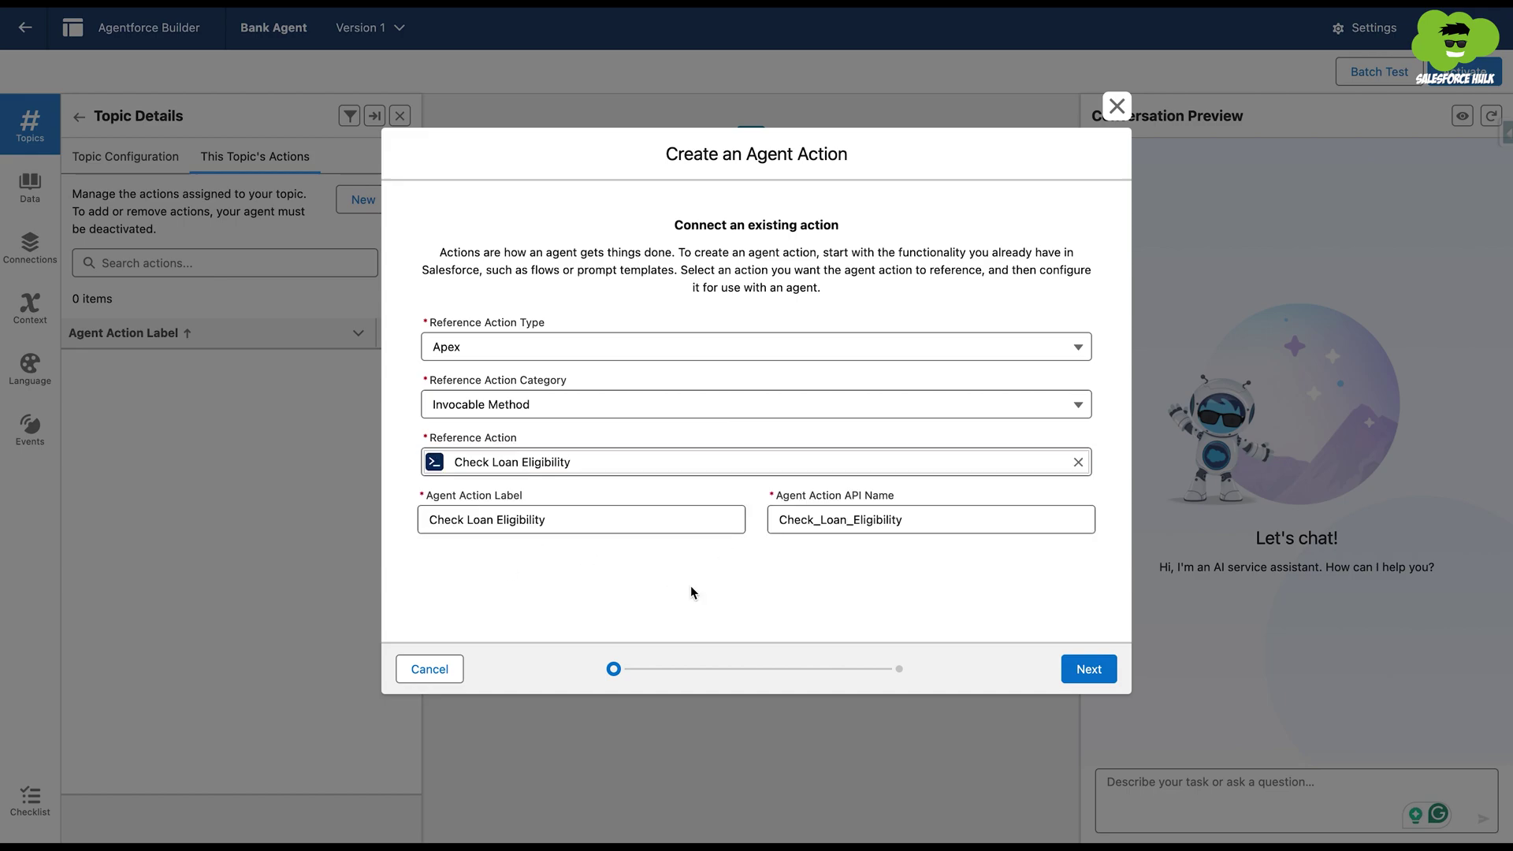
click(1088, 668)
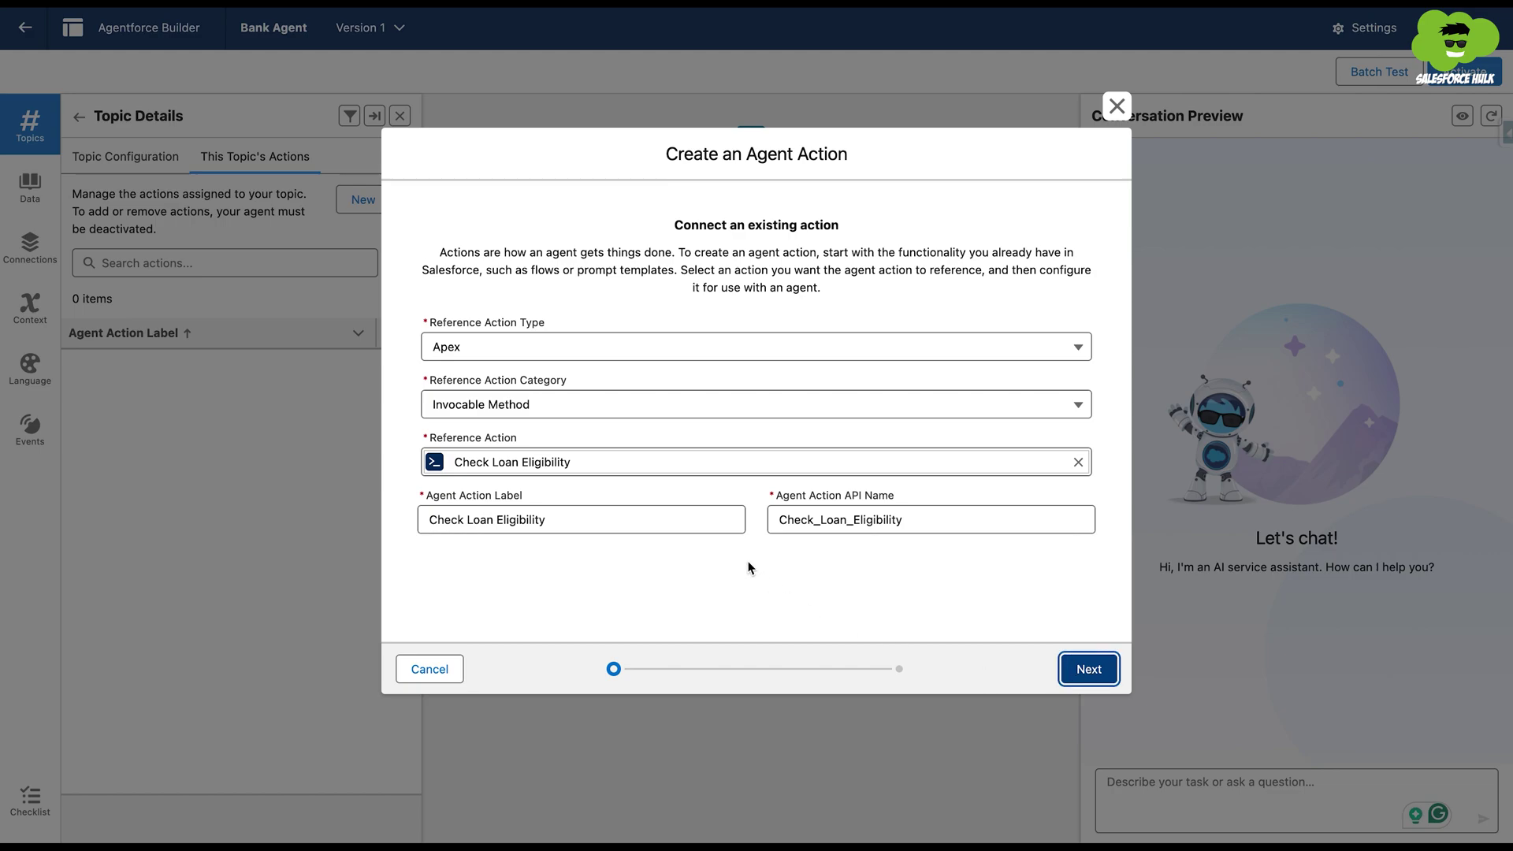
Give the action the instructions 'This action is used to check the loan eligibility.' and loading text 'Checking Eligibility'.
click(545, 472)
text(This )
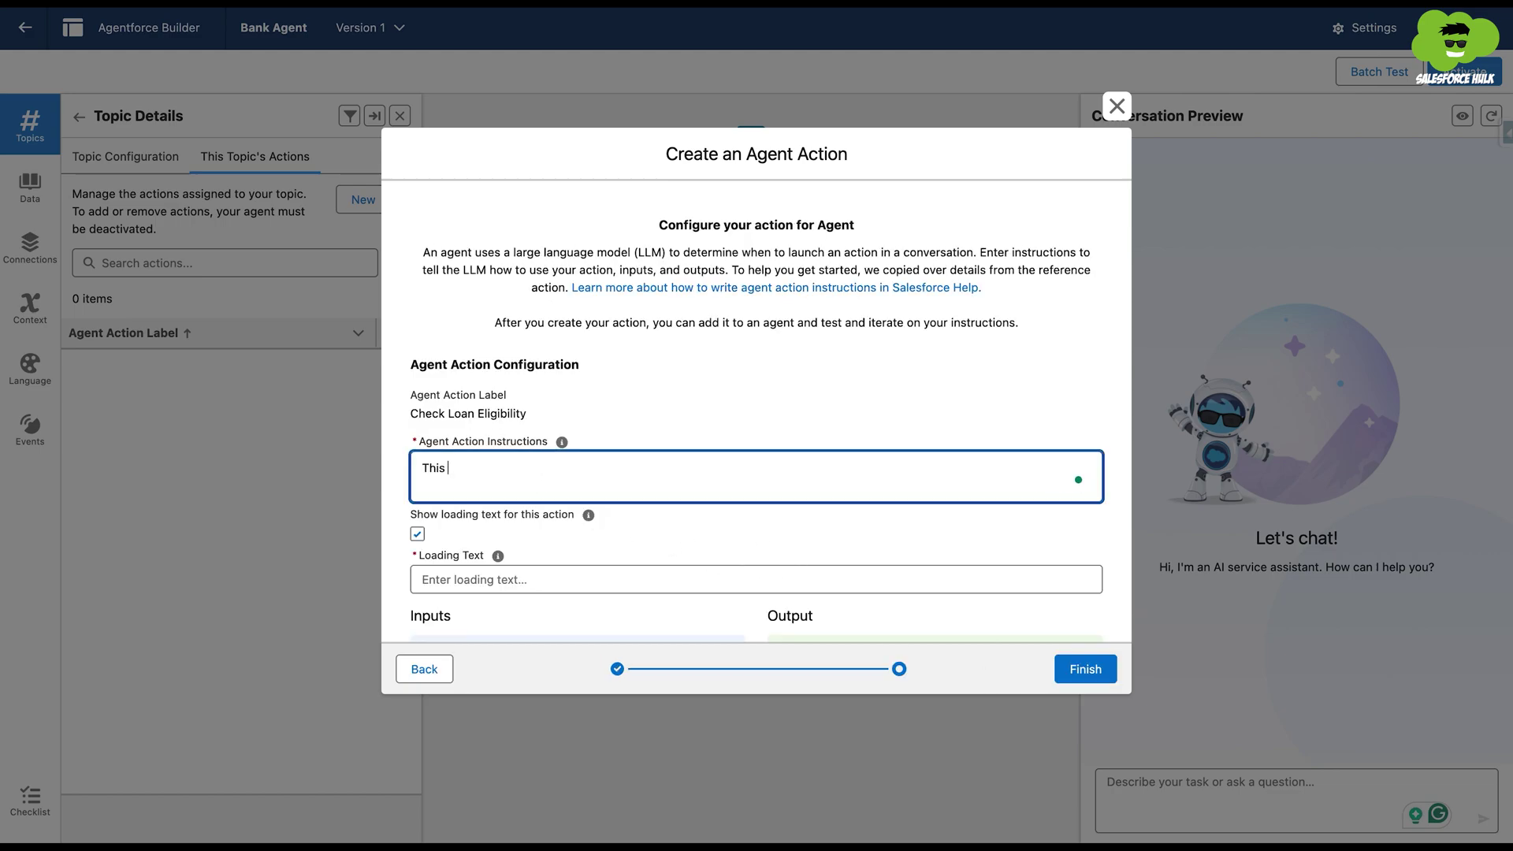
text(action is used to check the loan eligibility.)
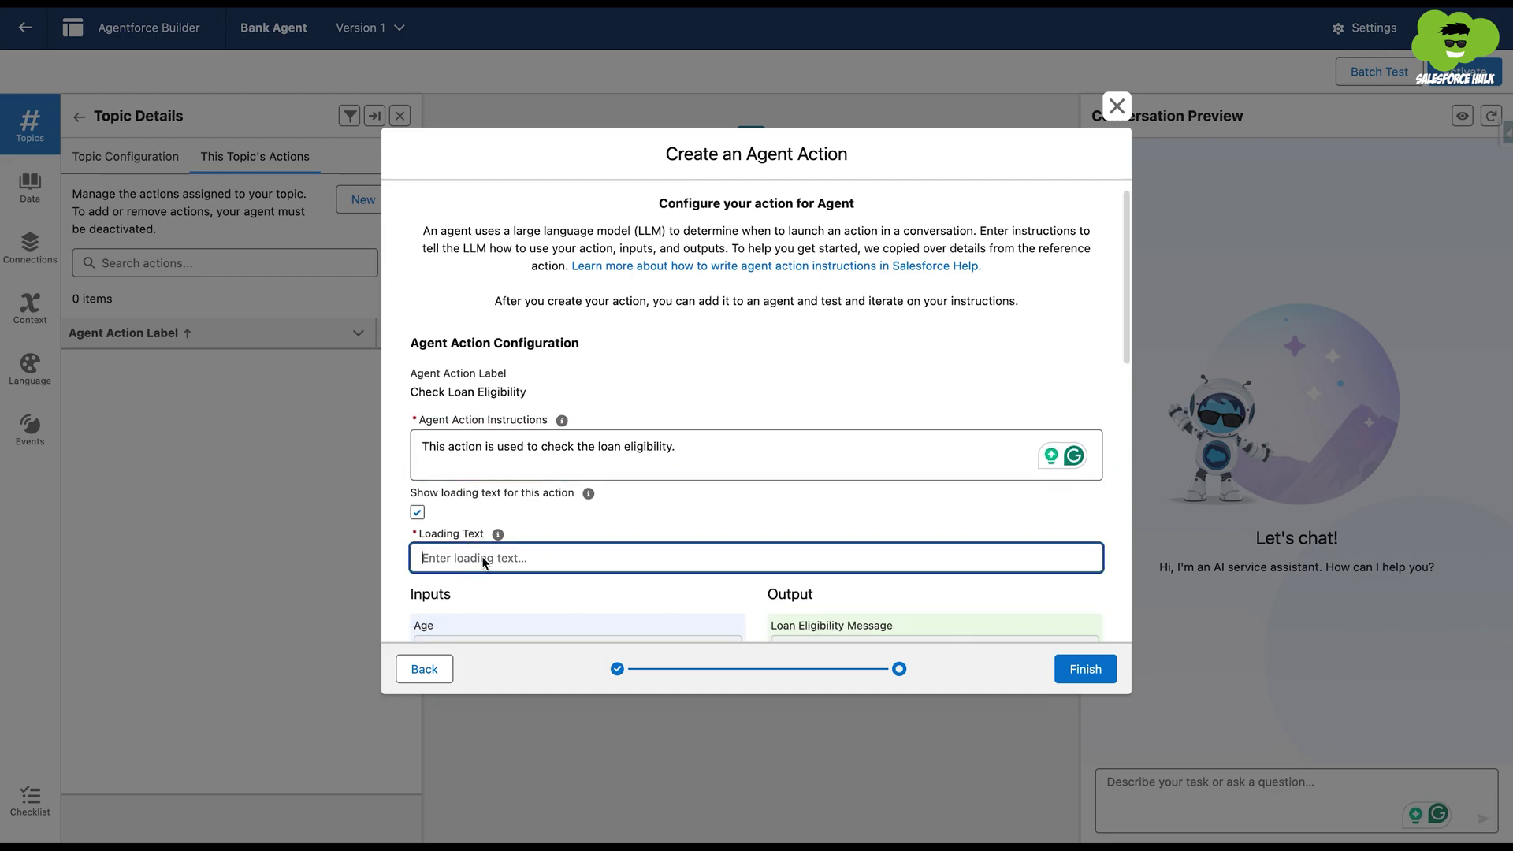
text(Checking Eligi)
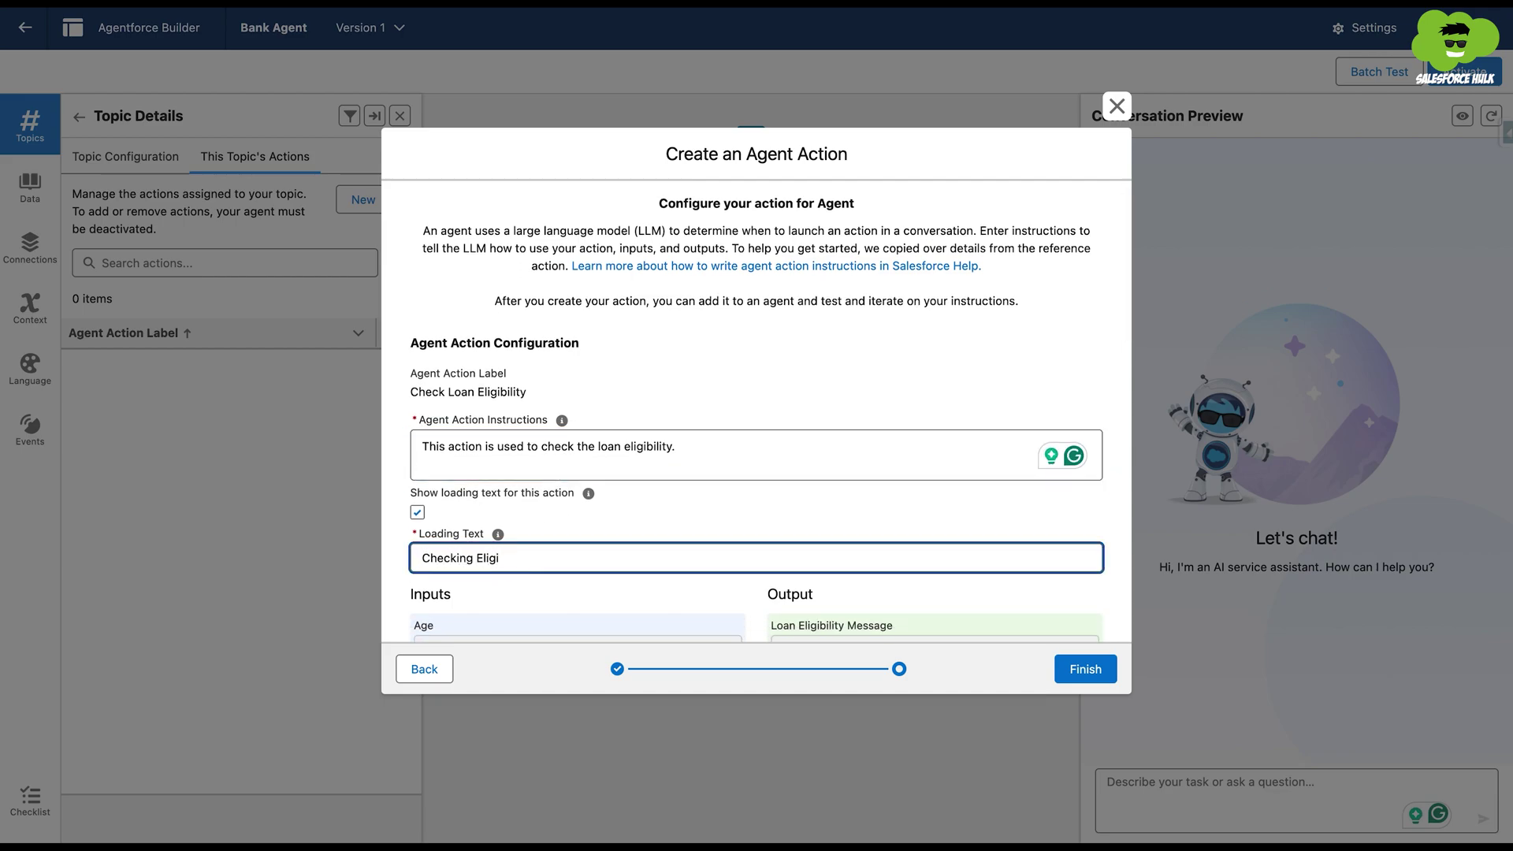
text(bility)
Write the Age input's instructions and make it required and collected from the user.
scroll(490, 591, down, 2)
click(490, 591)
scroll(490, 591, down, 1)
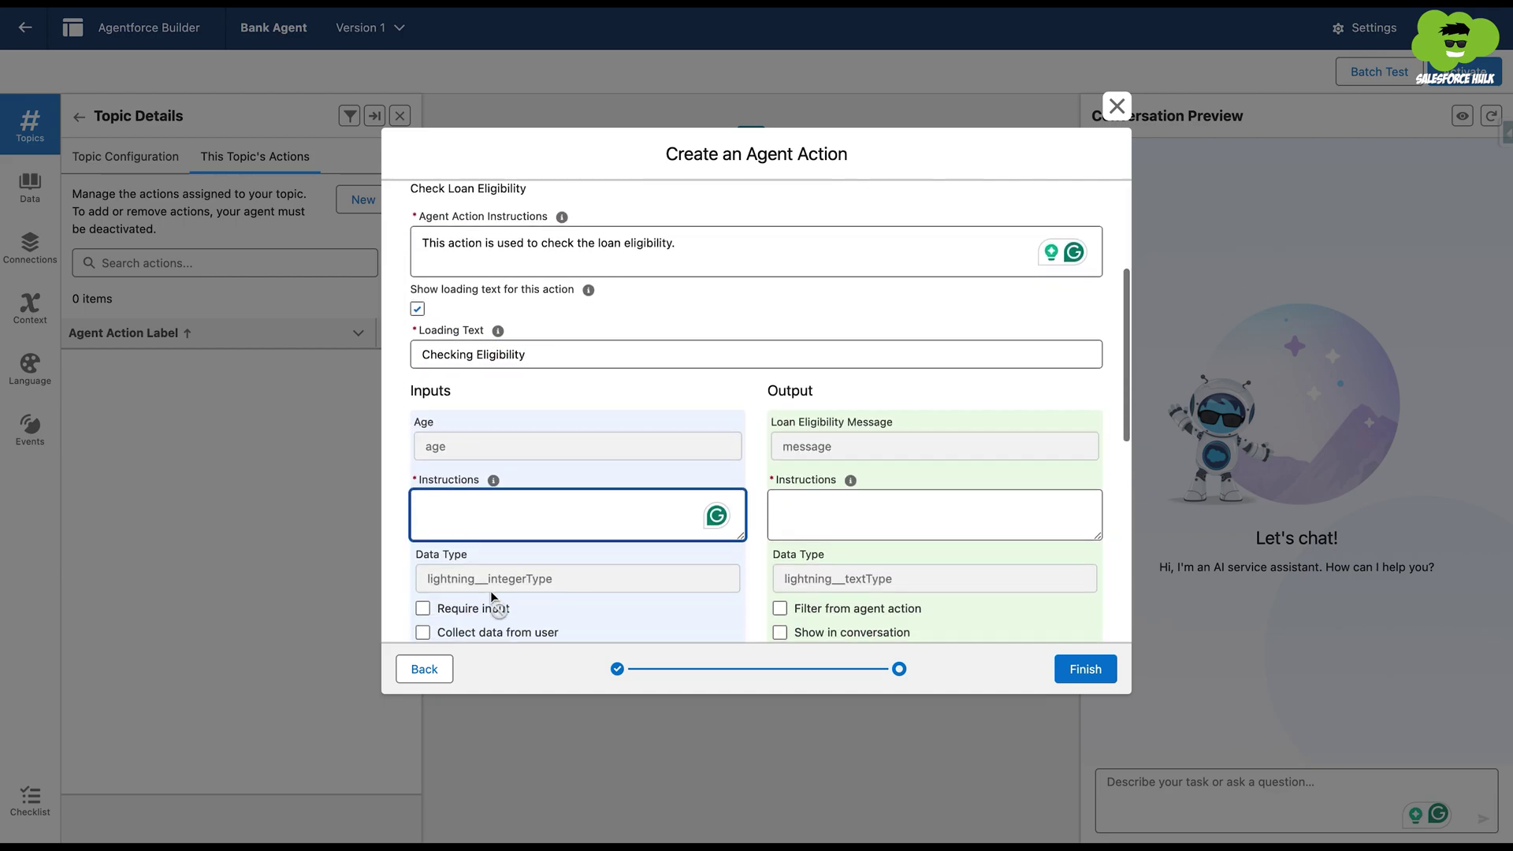
text(You need to pass the age oif)
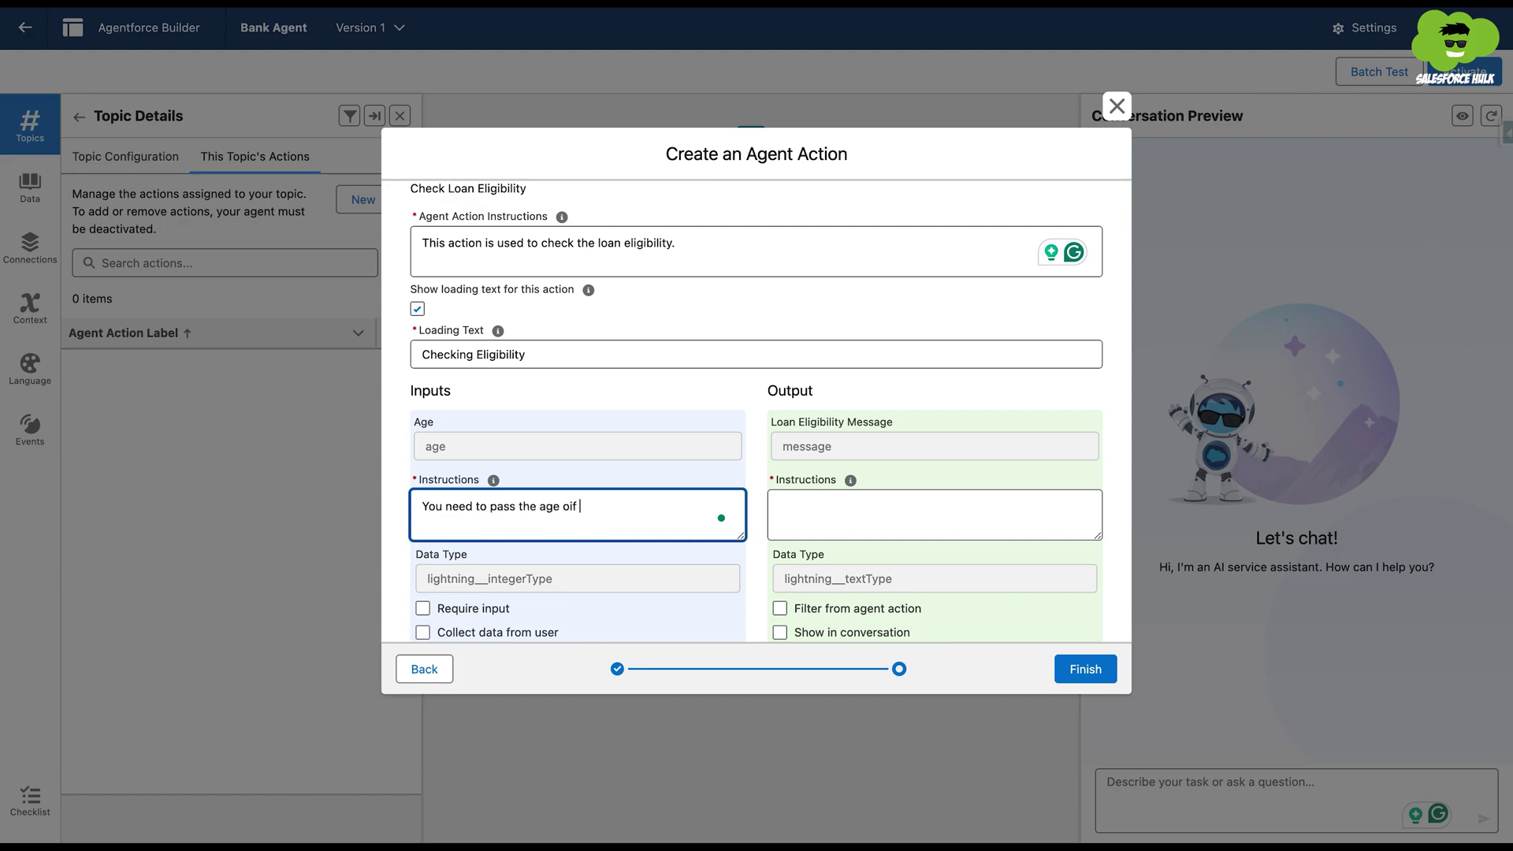
text(omer)
scroll(527, 592, down, 2)
click(422, 500)
click(423, 524)
scroll(559, 552, down, 2)
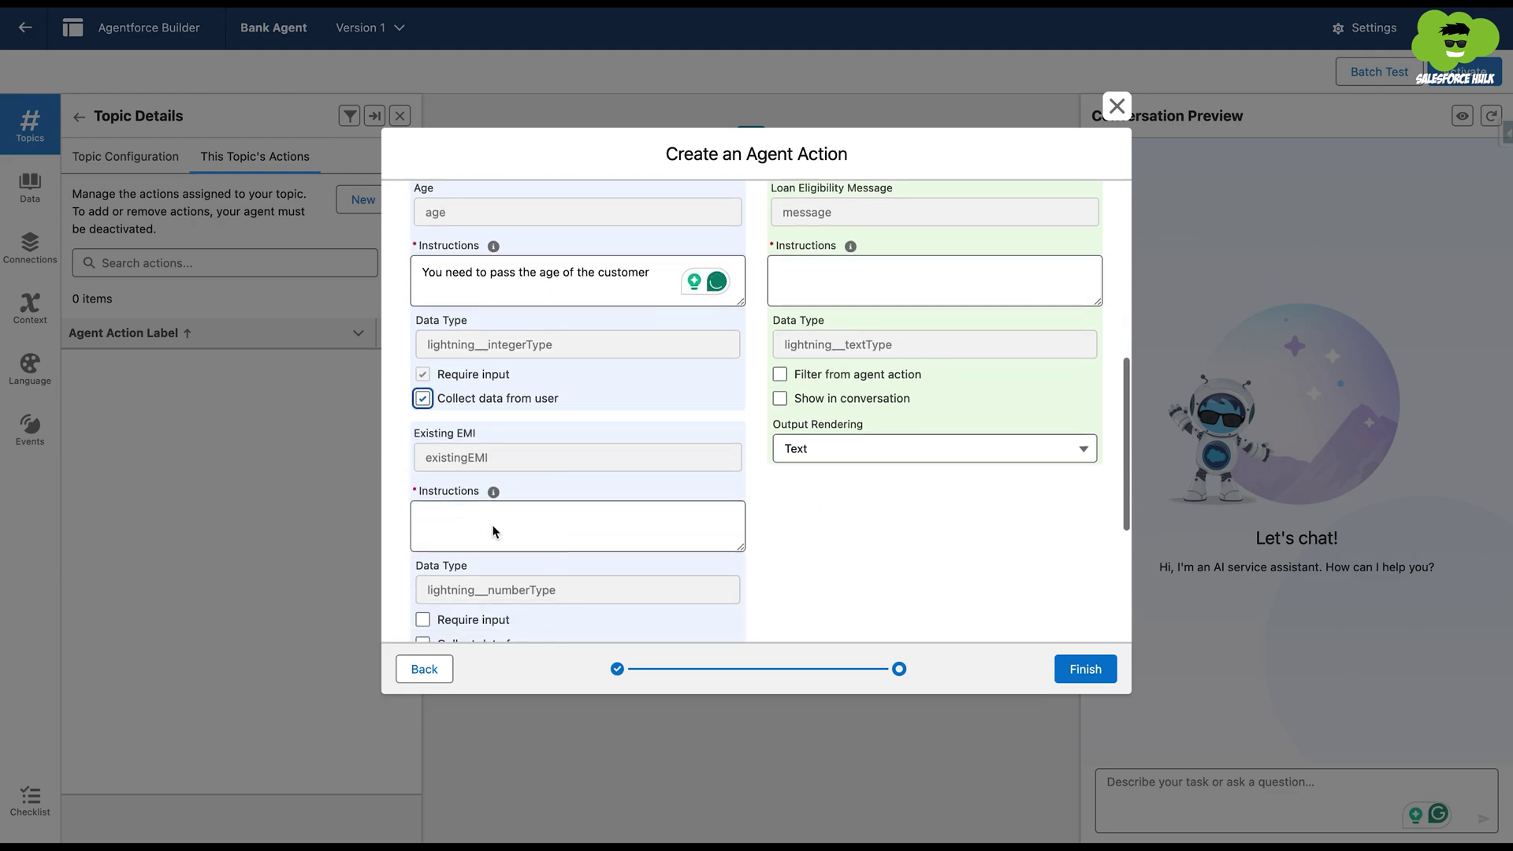
Reuse the Age instruction for Existing EMI, naming 'Existing EMI Amount', and collect it from the user.
click(476, 523)
click(483, 272)
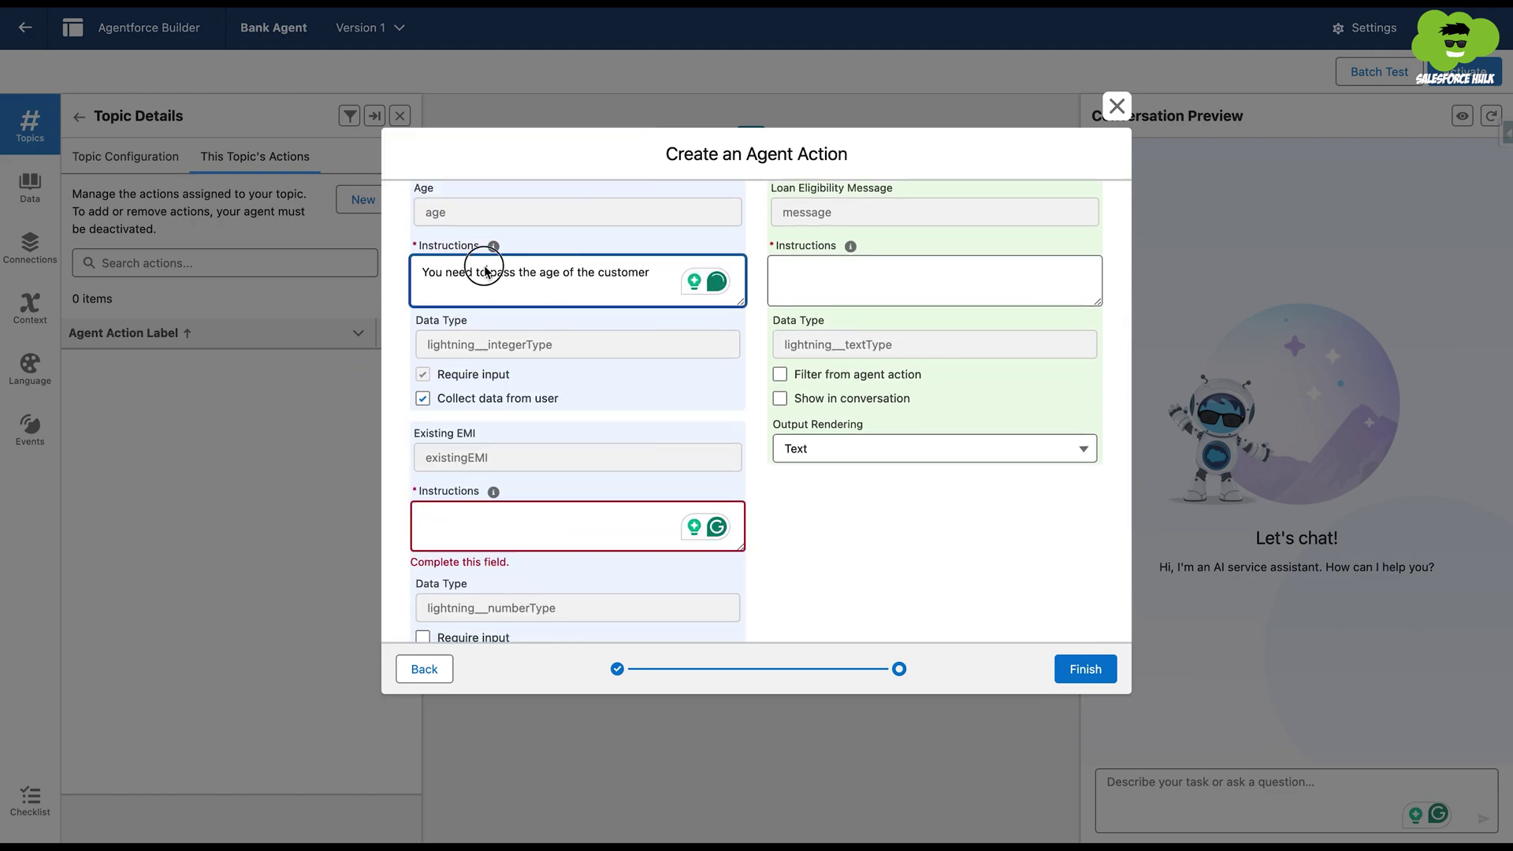
key(ctrl+a)
key(ctrl+c)
click(476, 516)
key(ctrl+v)
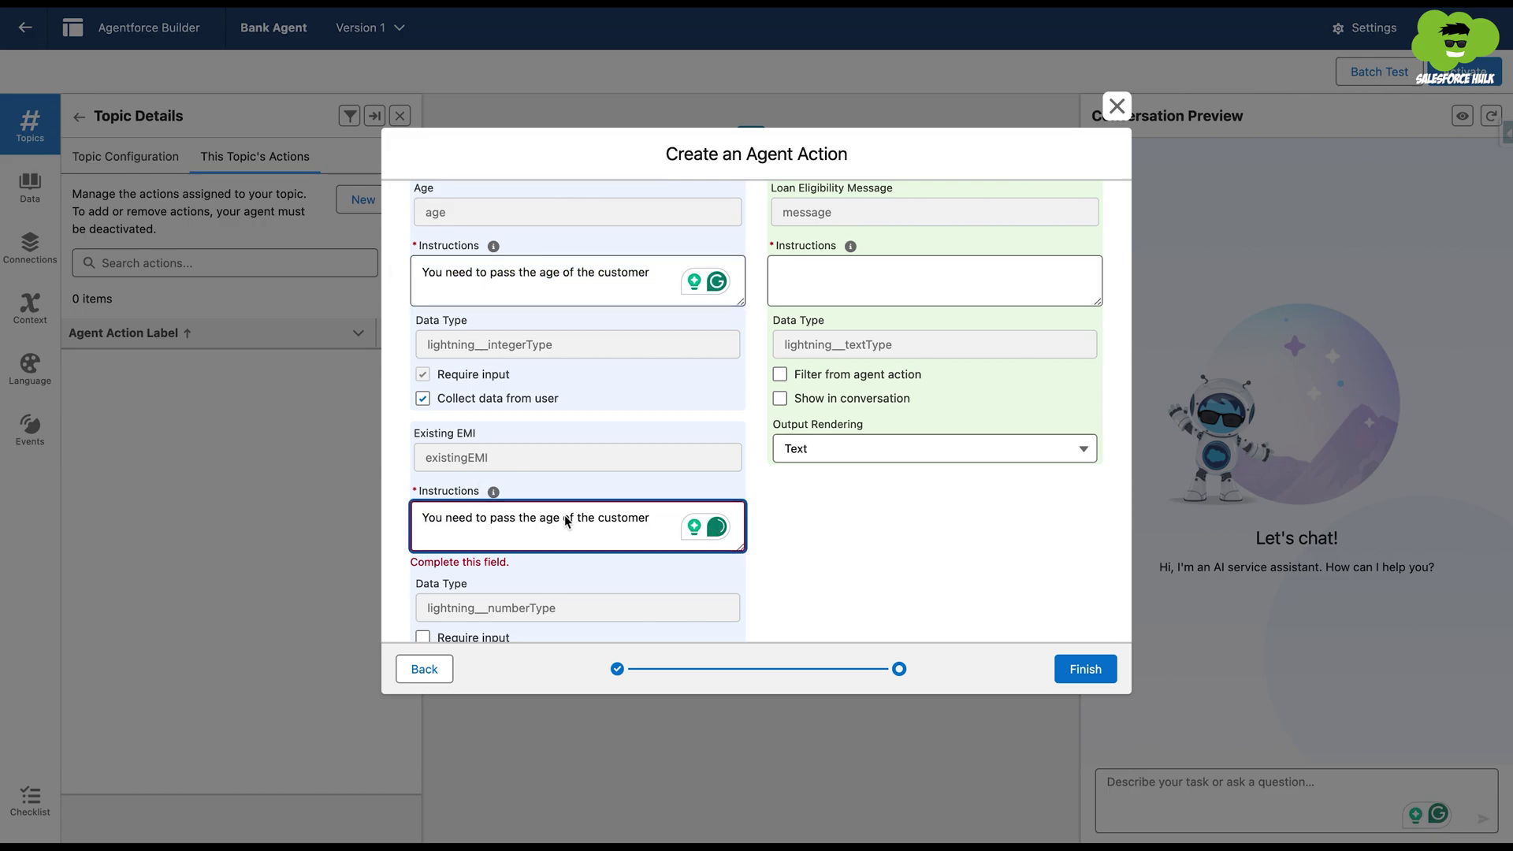
double_click(549, 517)
text(Ex)
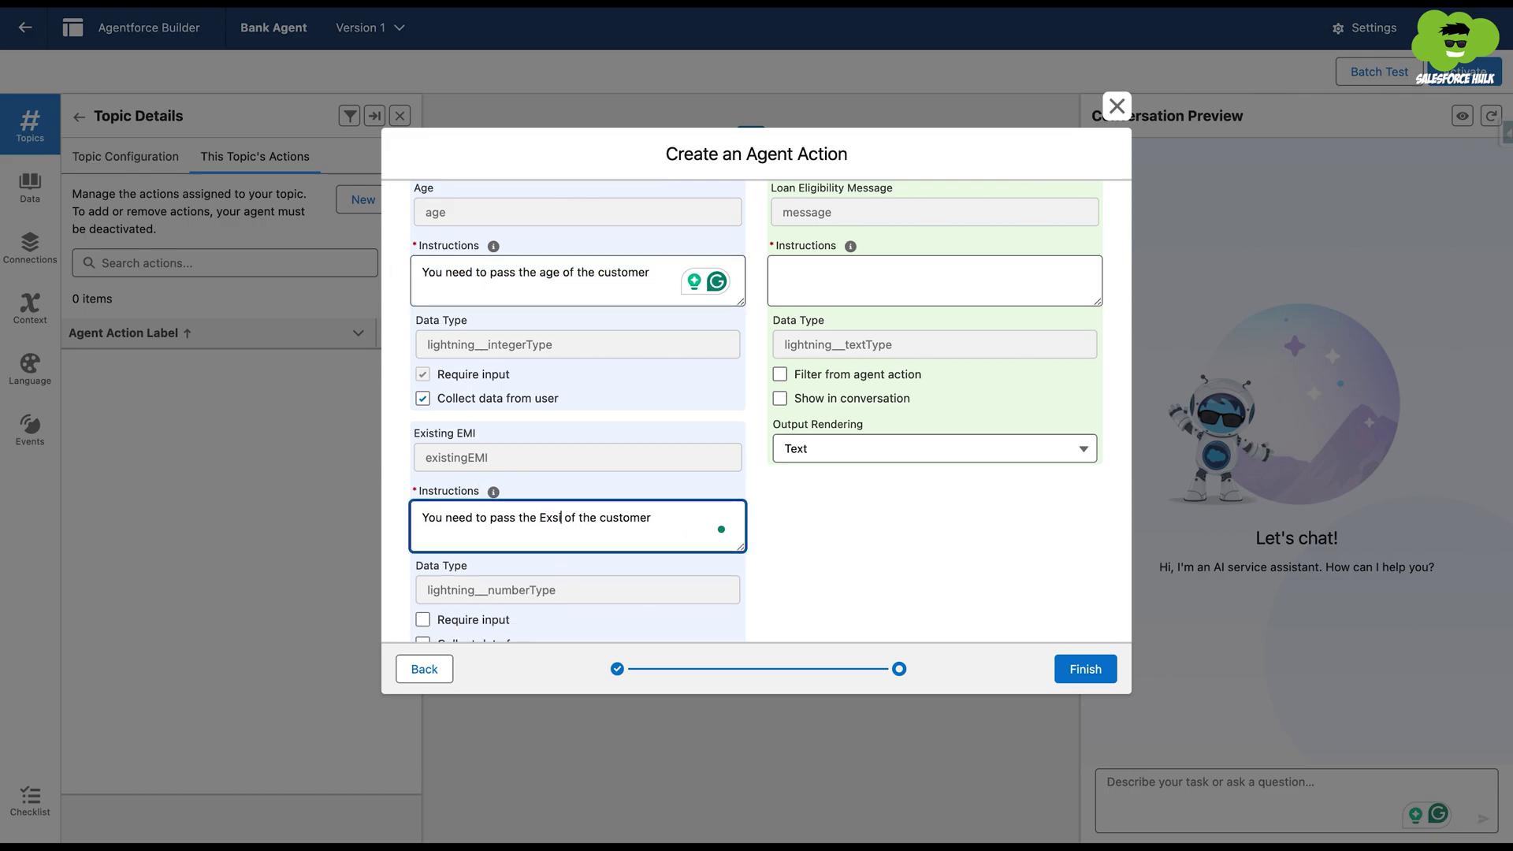
text(isting EMI Amounf)
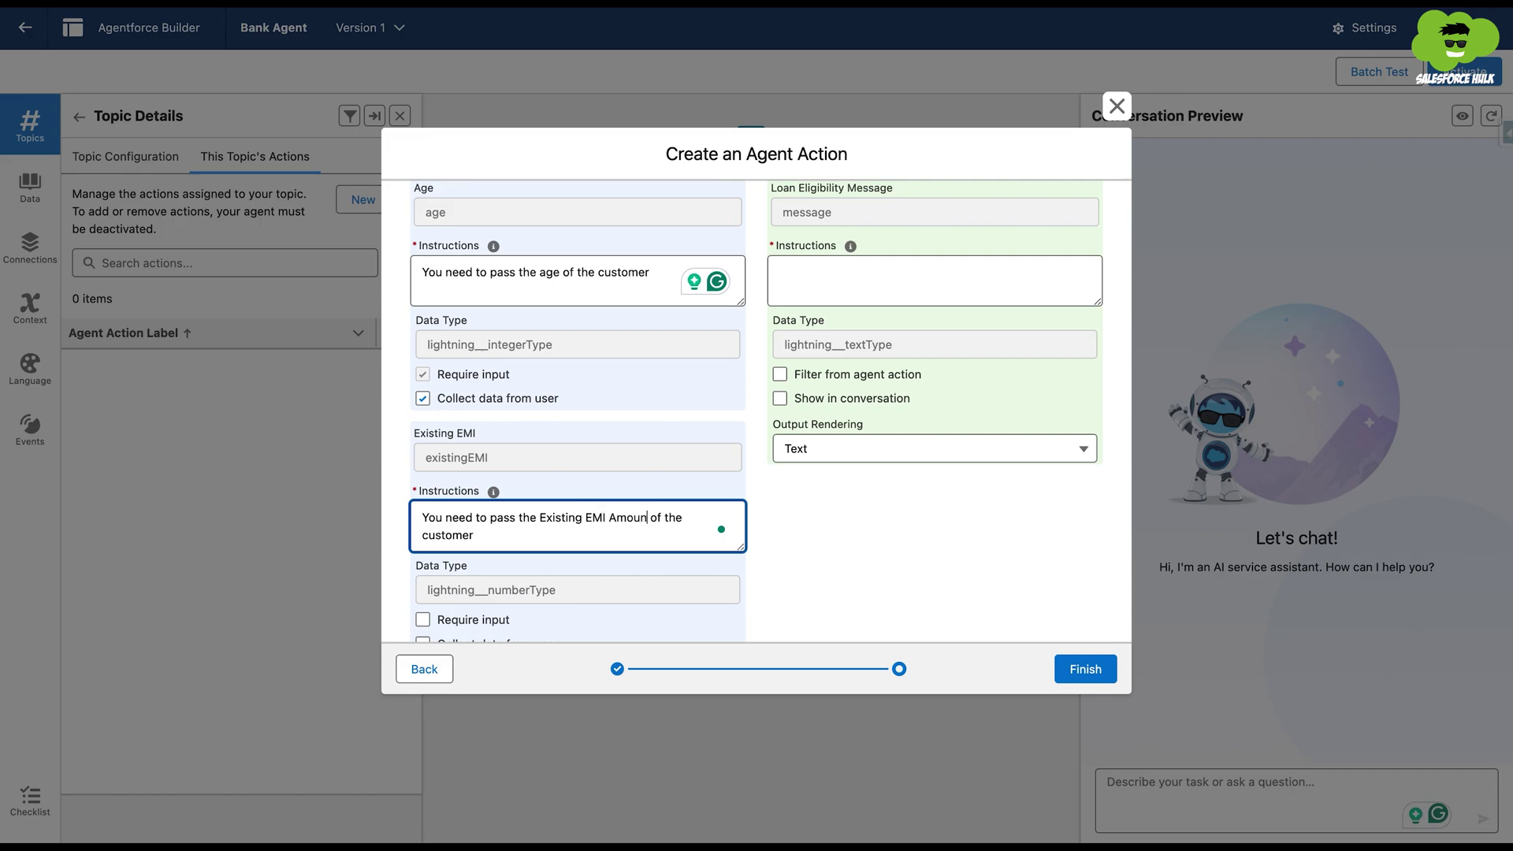
click(560, 565)
click(654, 522)
key(BackSpace)
scroll(628, 528, down, 2)
click(423, 544)
Adapt the same instruction for Monthly Income and have it collected from the user.
scroll(544, 560, down, 2)
click(456, 557)
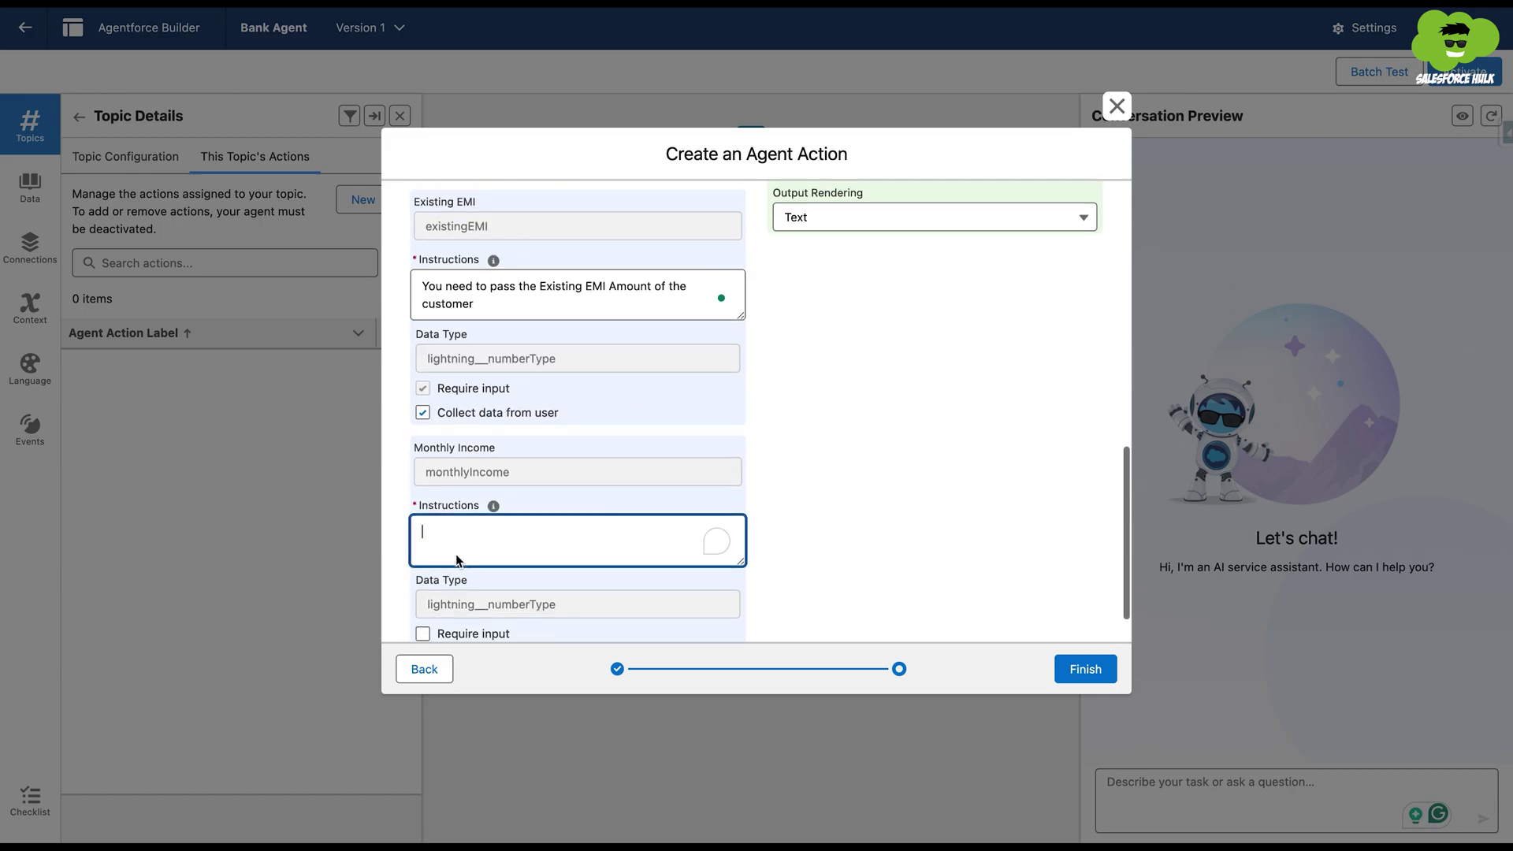
key(ctrl+v)
double_click(552, 532)
text(Monthl)
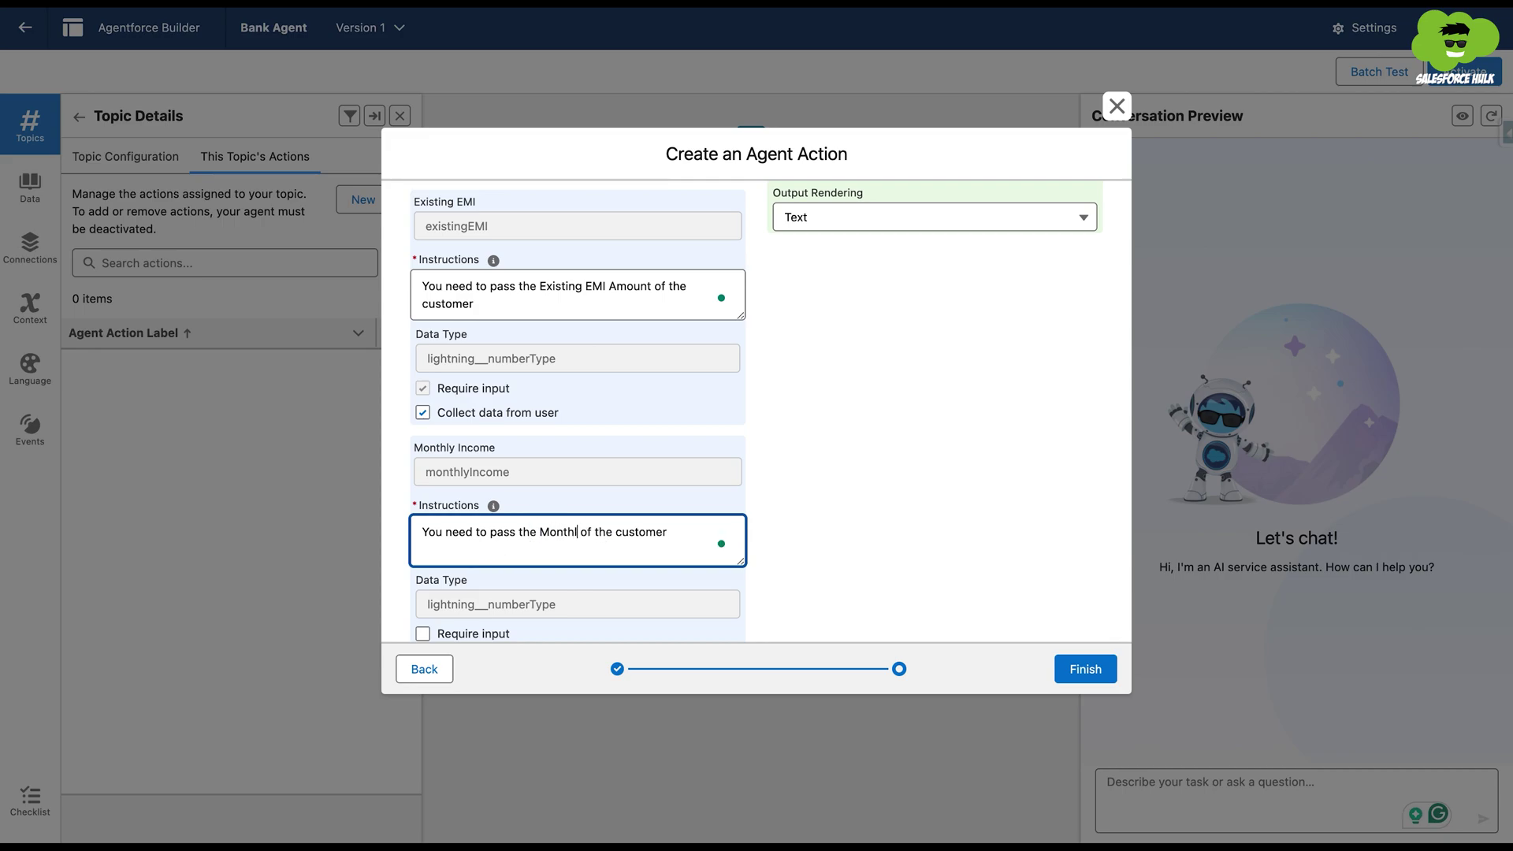
text(y Income)
click(956, 446)
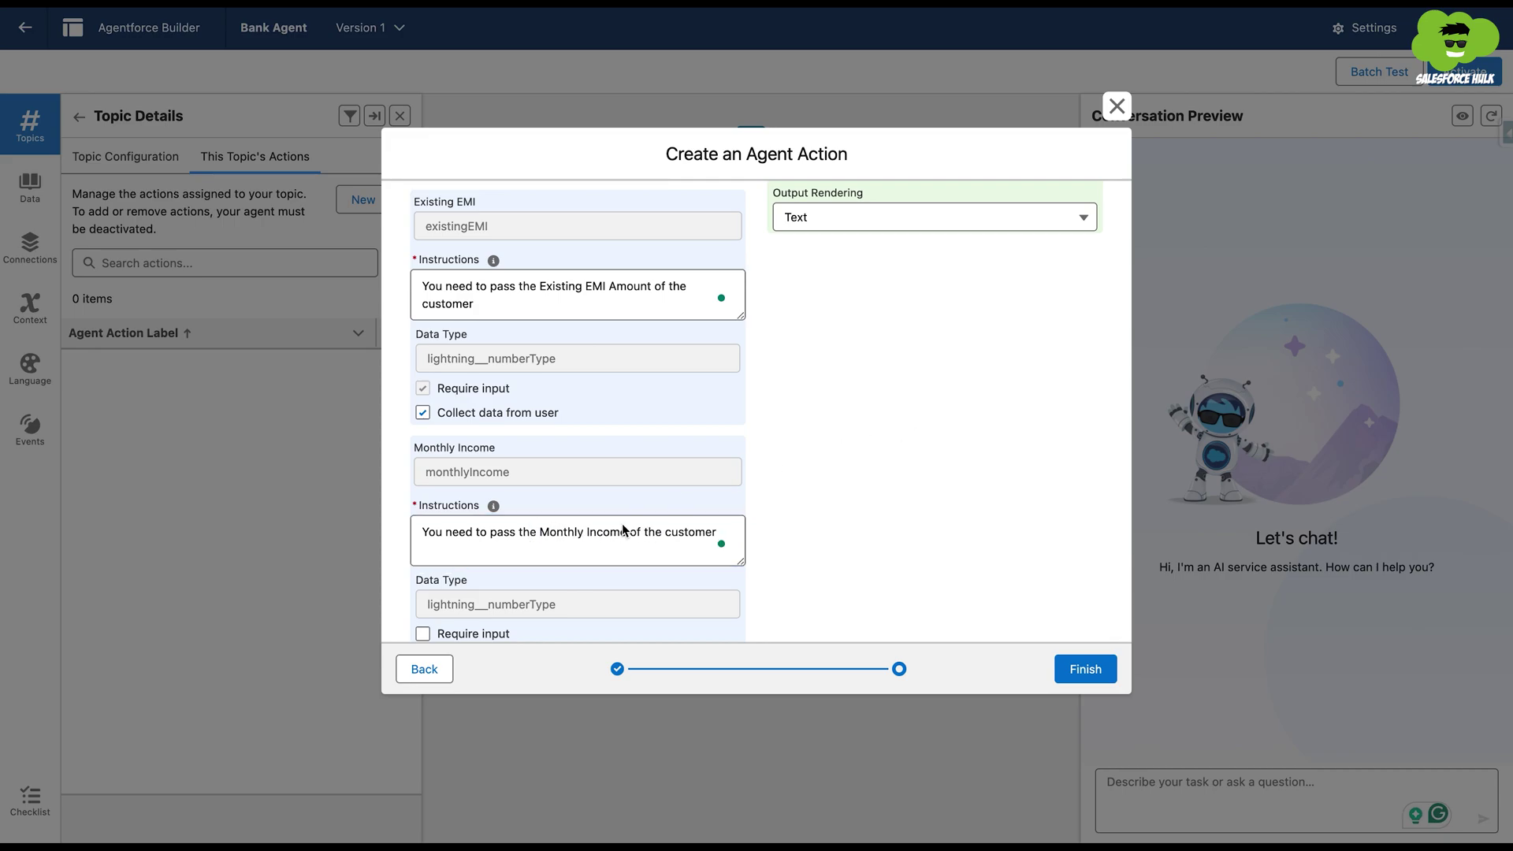
scroll(622, 529, down, 1)
click(423, 606)
Write the Loan Eligibility Message output instructions, show it in conversation, and finish the action.
scroll(793, 425, up, 10)
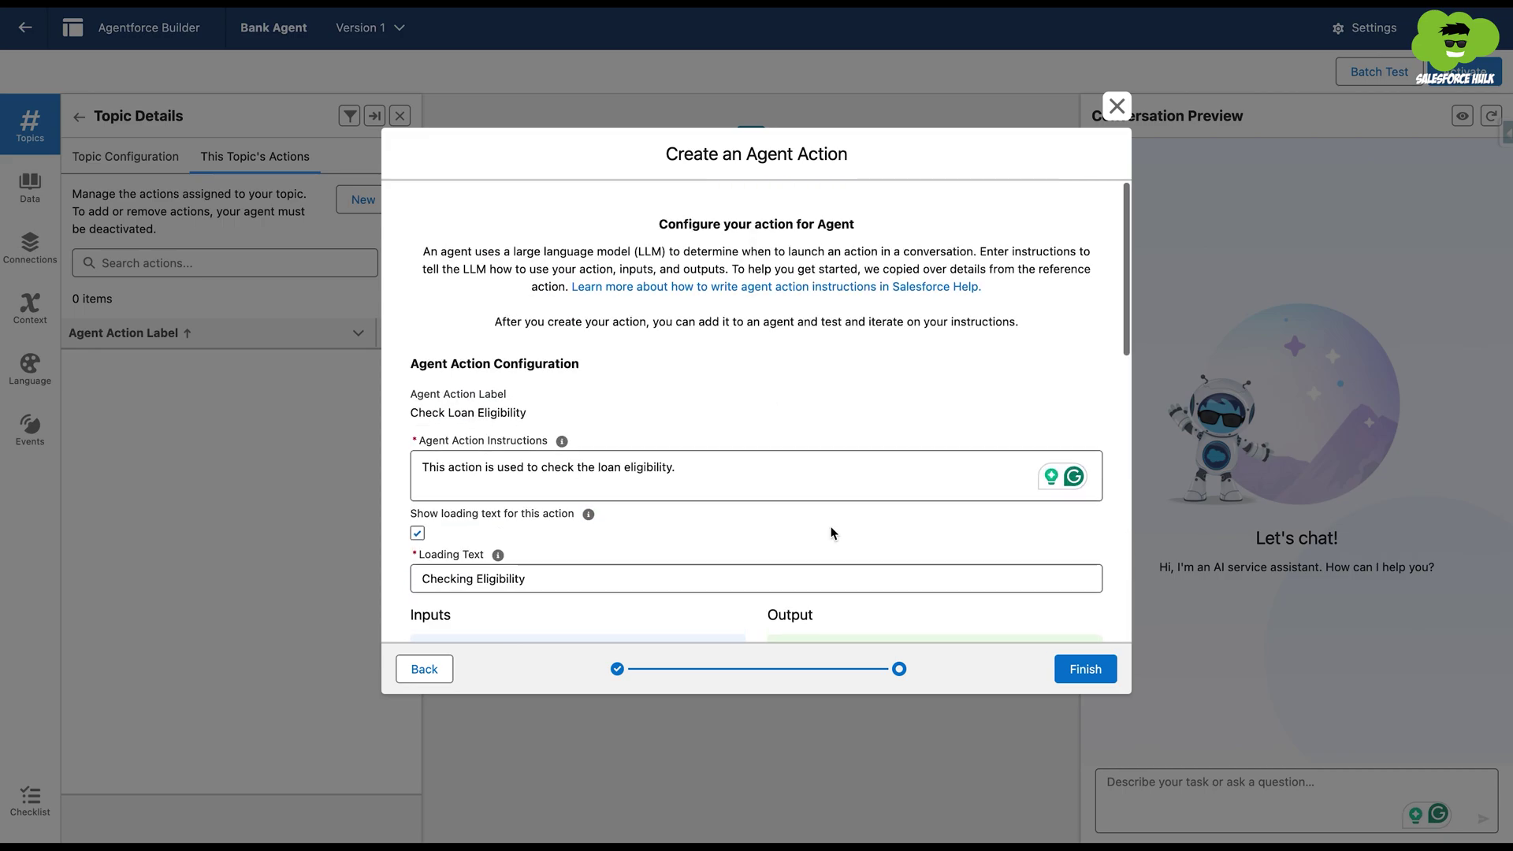
scroll(831, 532, down, 3)
click(802, 533)
text(Sh)
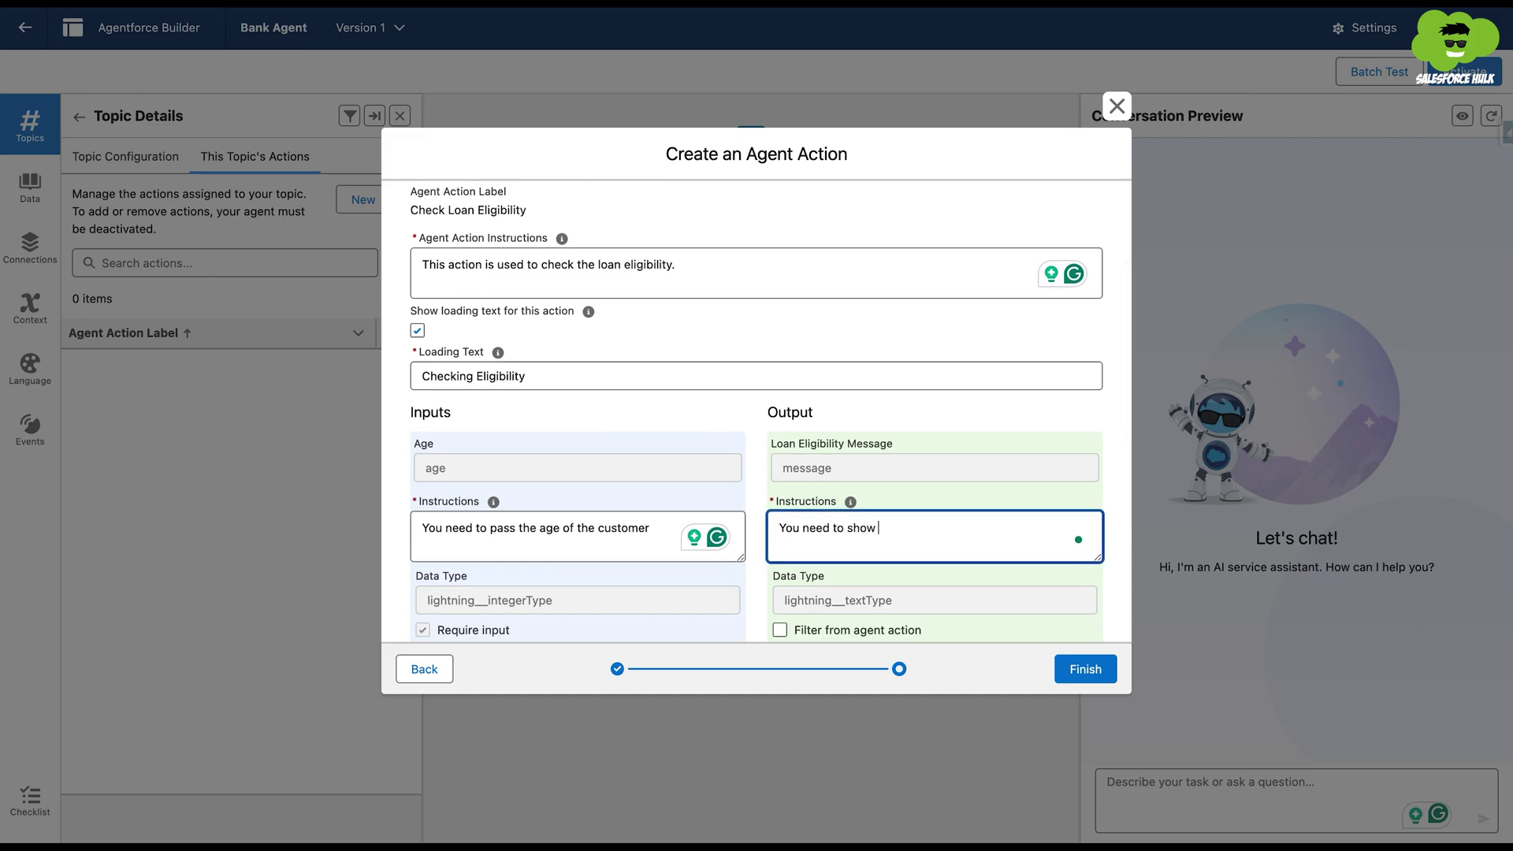
text(message to customer)
scroll(890, 530, down, 3)
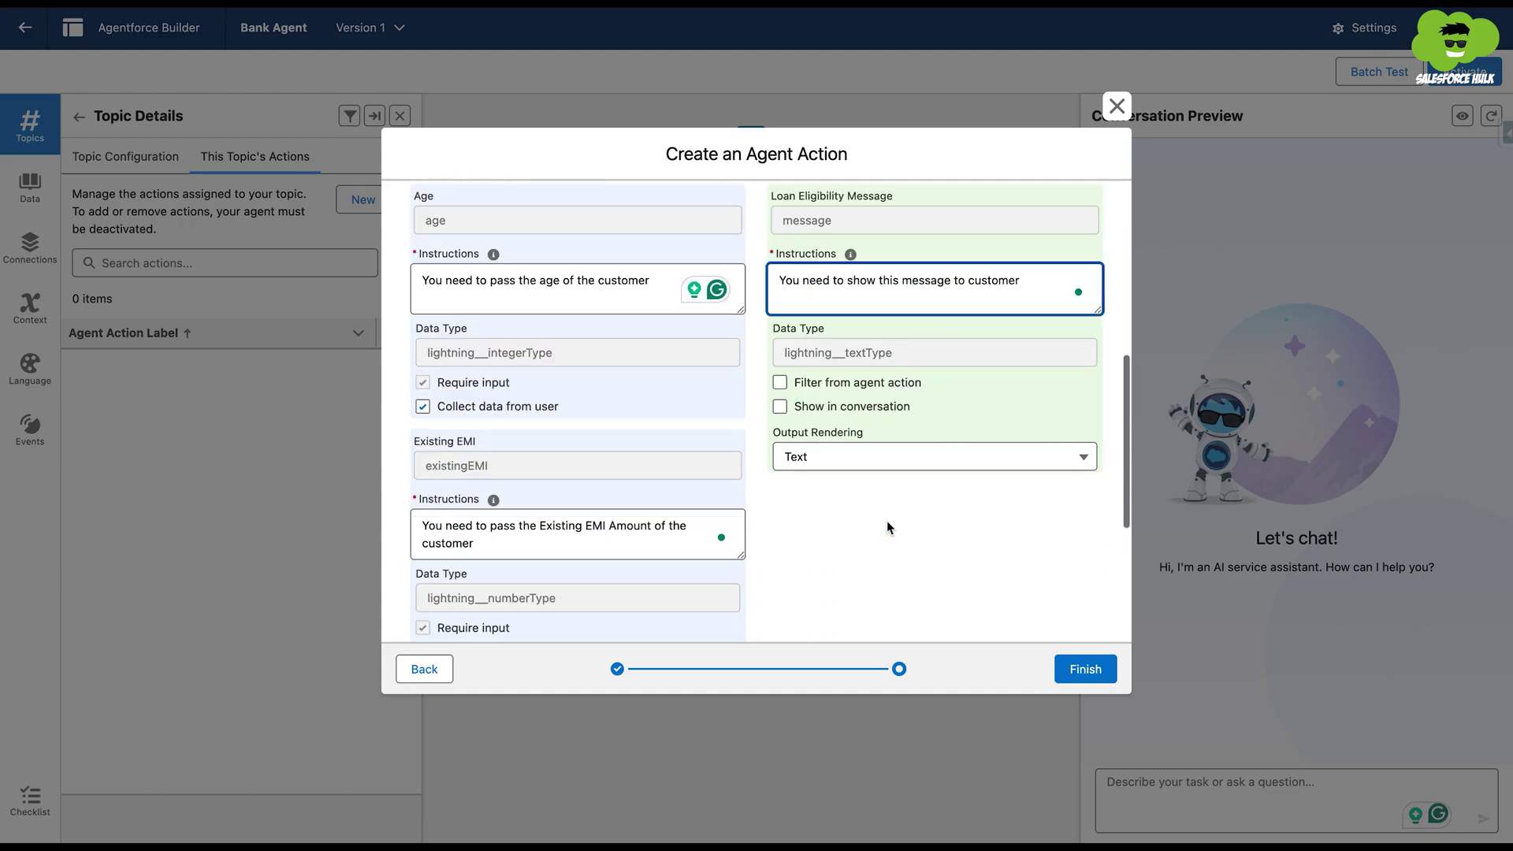
click(781, 410)
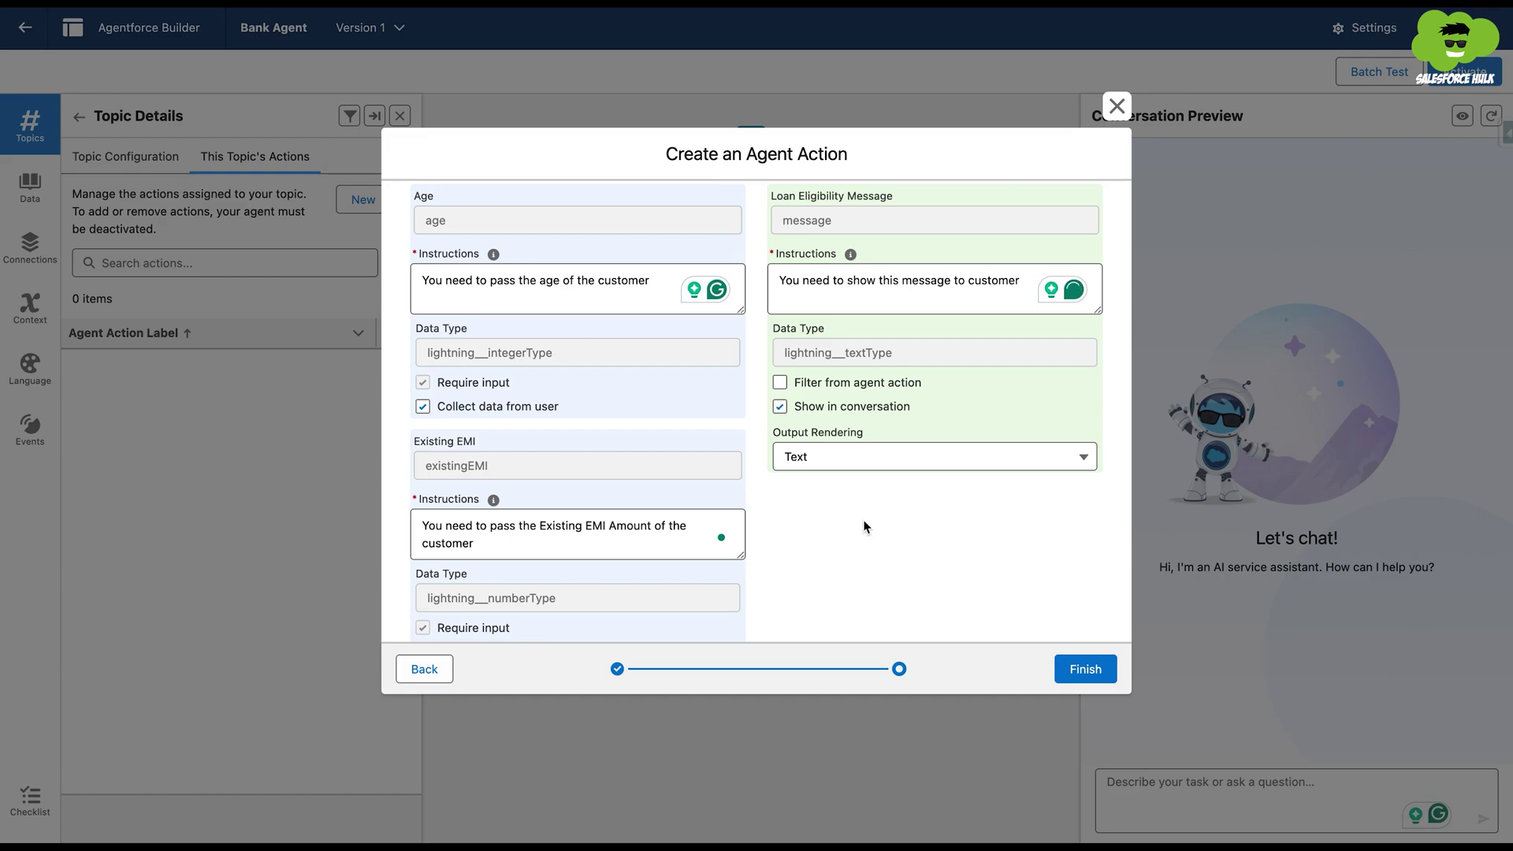
scroll(885, 465, up, 1)
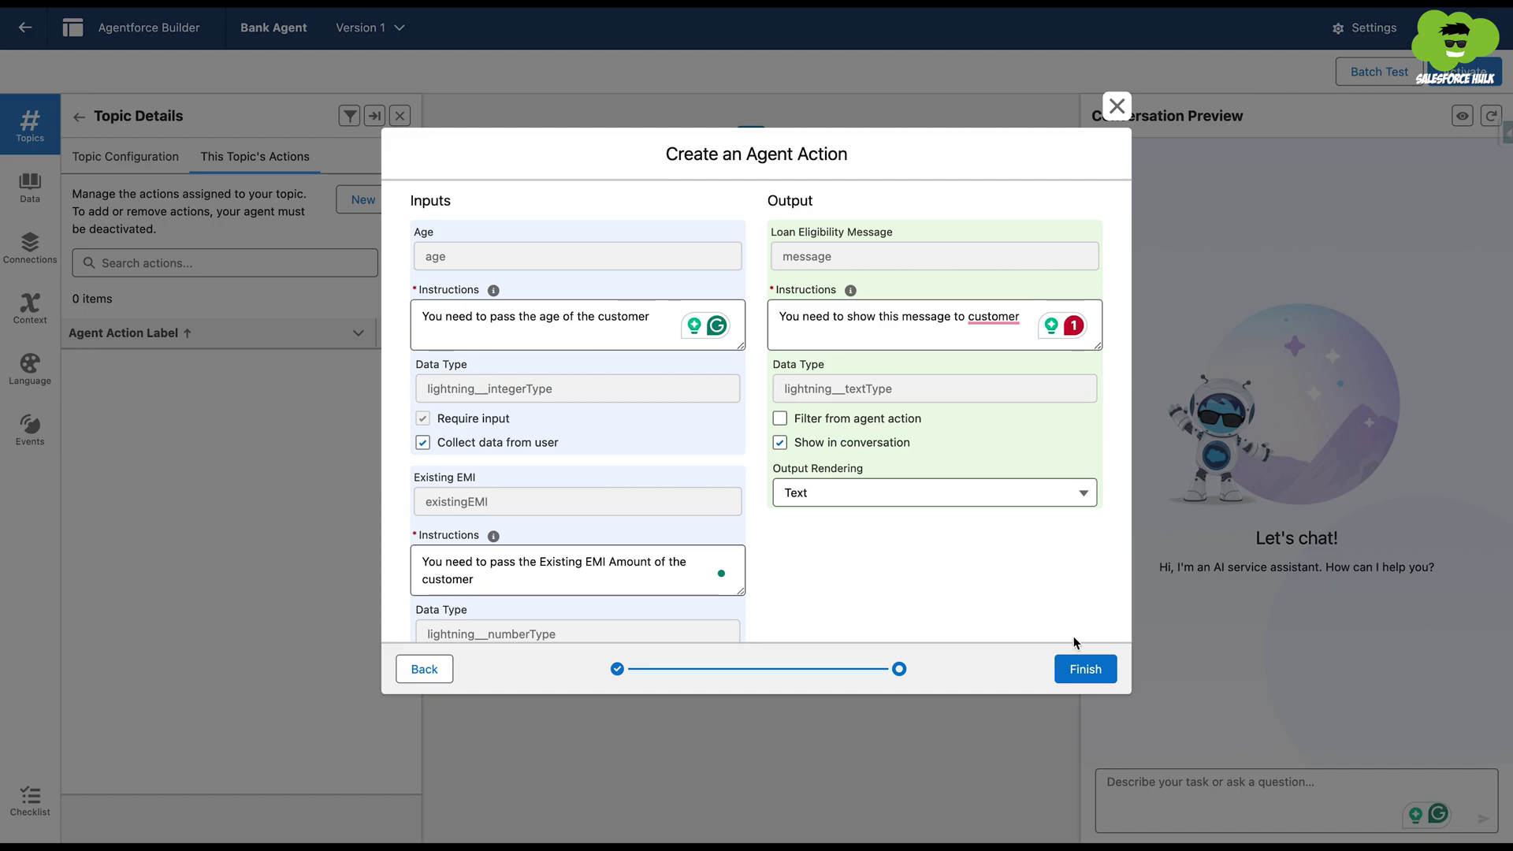
click(1086, 669)
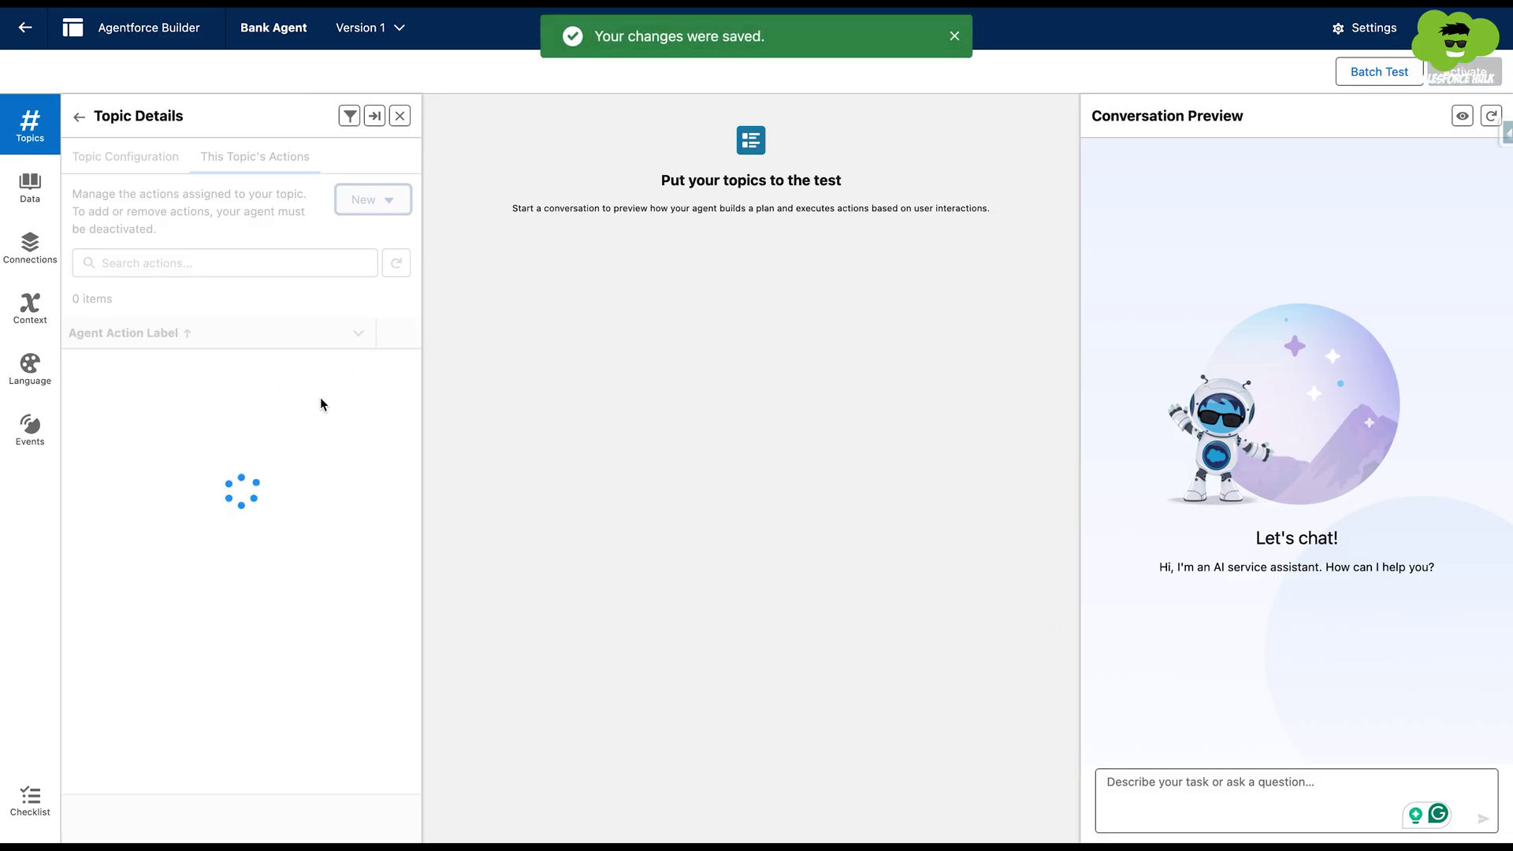
Insert "Check Loan Eligibility" in quotes into the topic's first instruction and save the topic.
click(209, 364)
drag(210, 364, 90, 362)
key(ctrl+c)
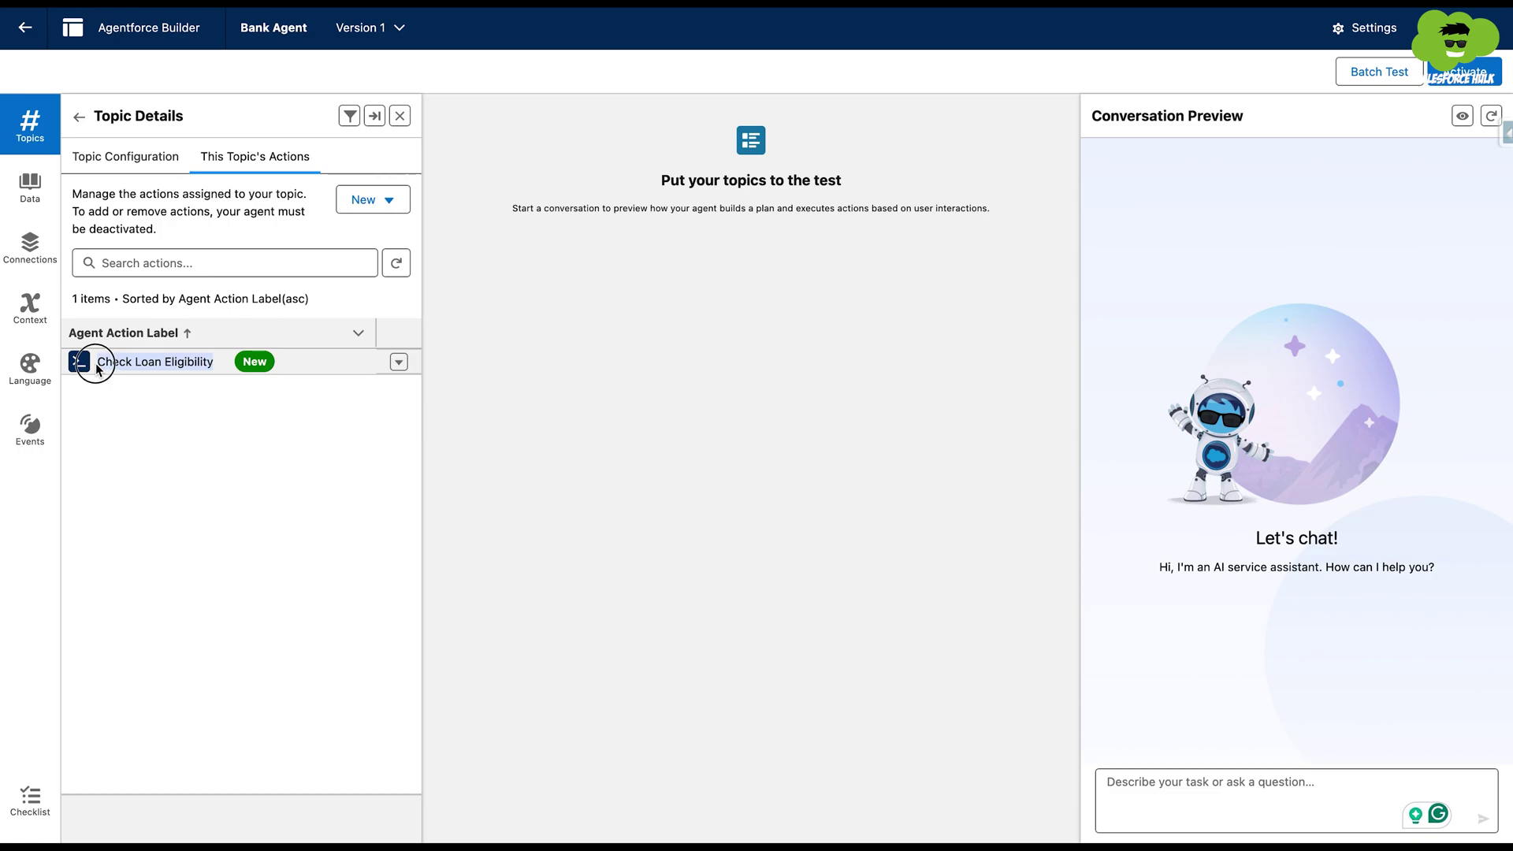
click(118, 155)
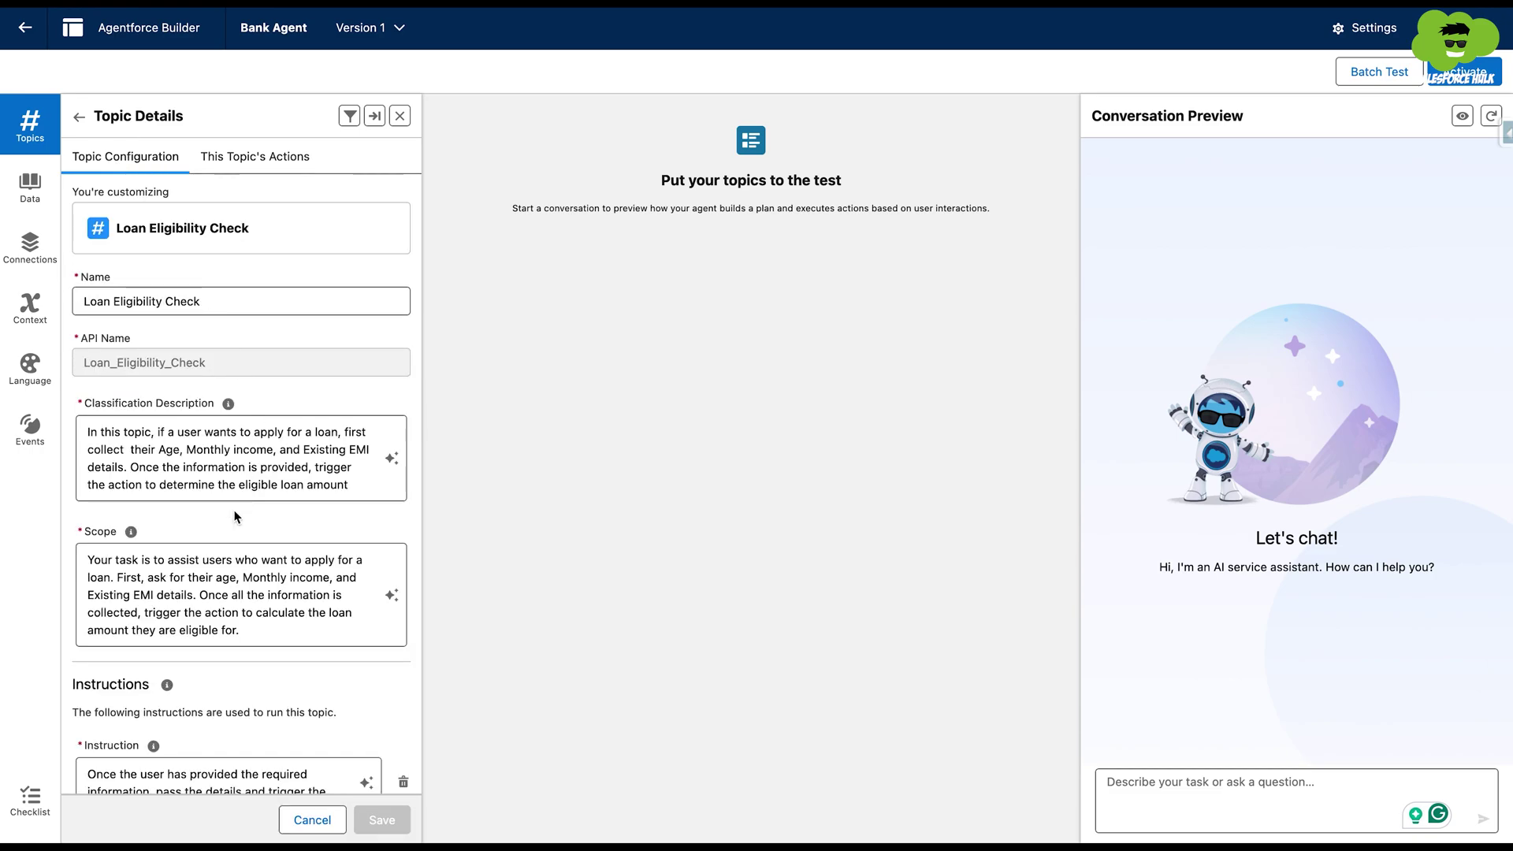
scroll(235, 520, down, 3)
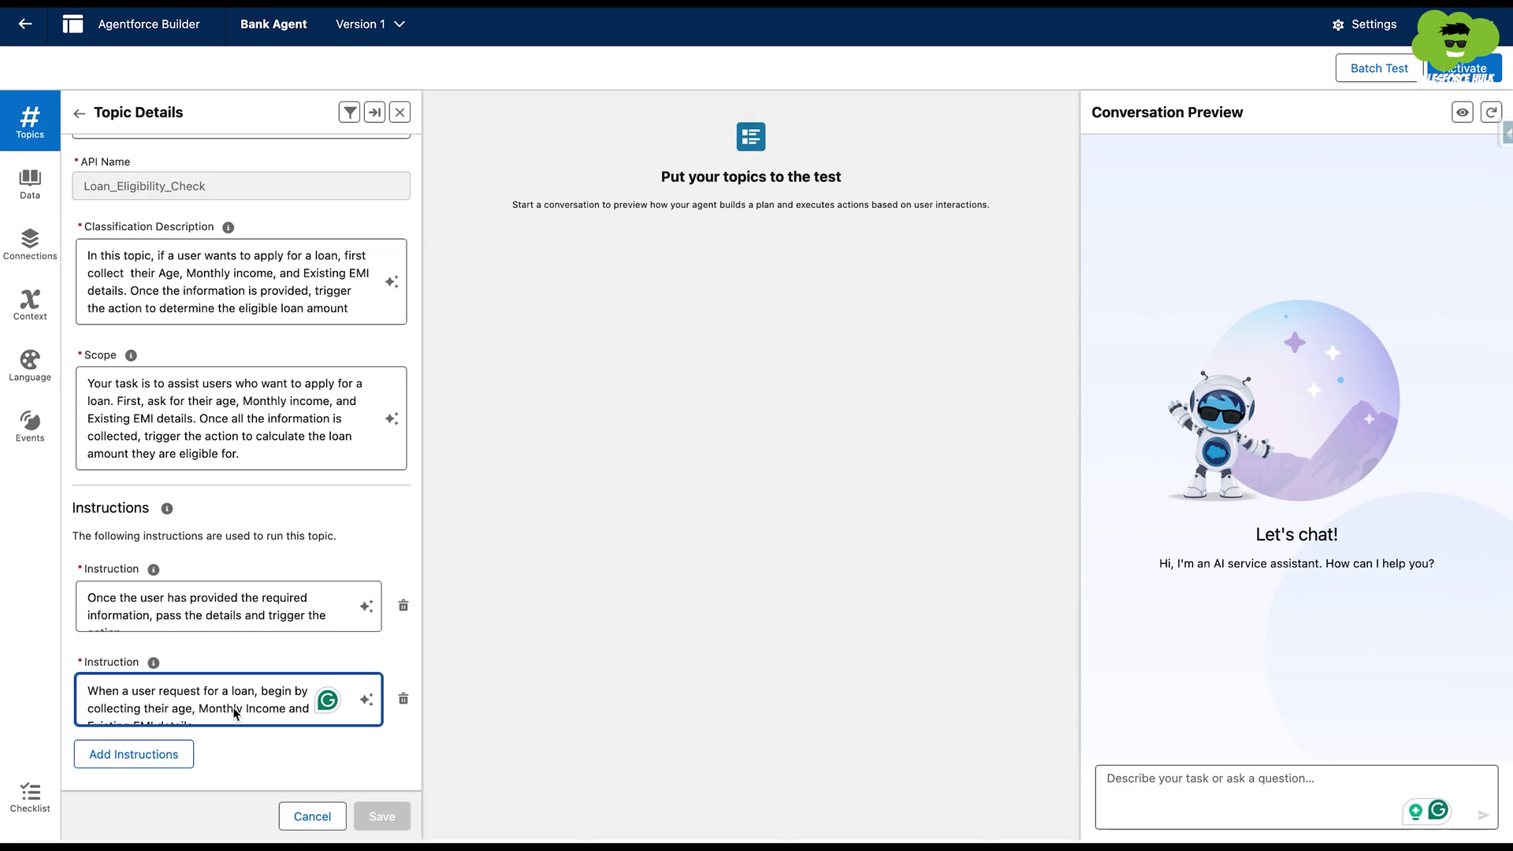
click(327, 618)
text("")
key(ctrl+v)
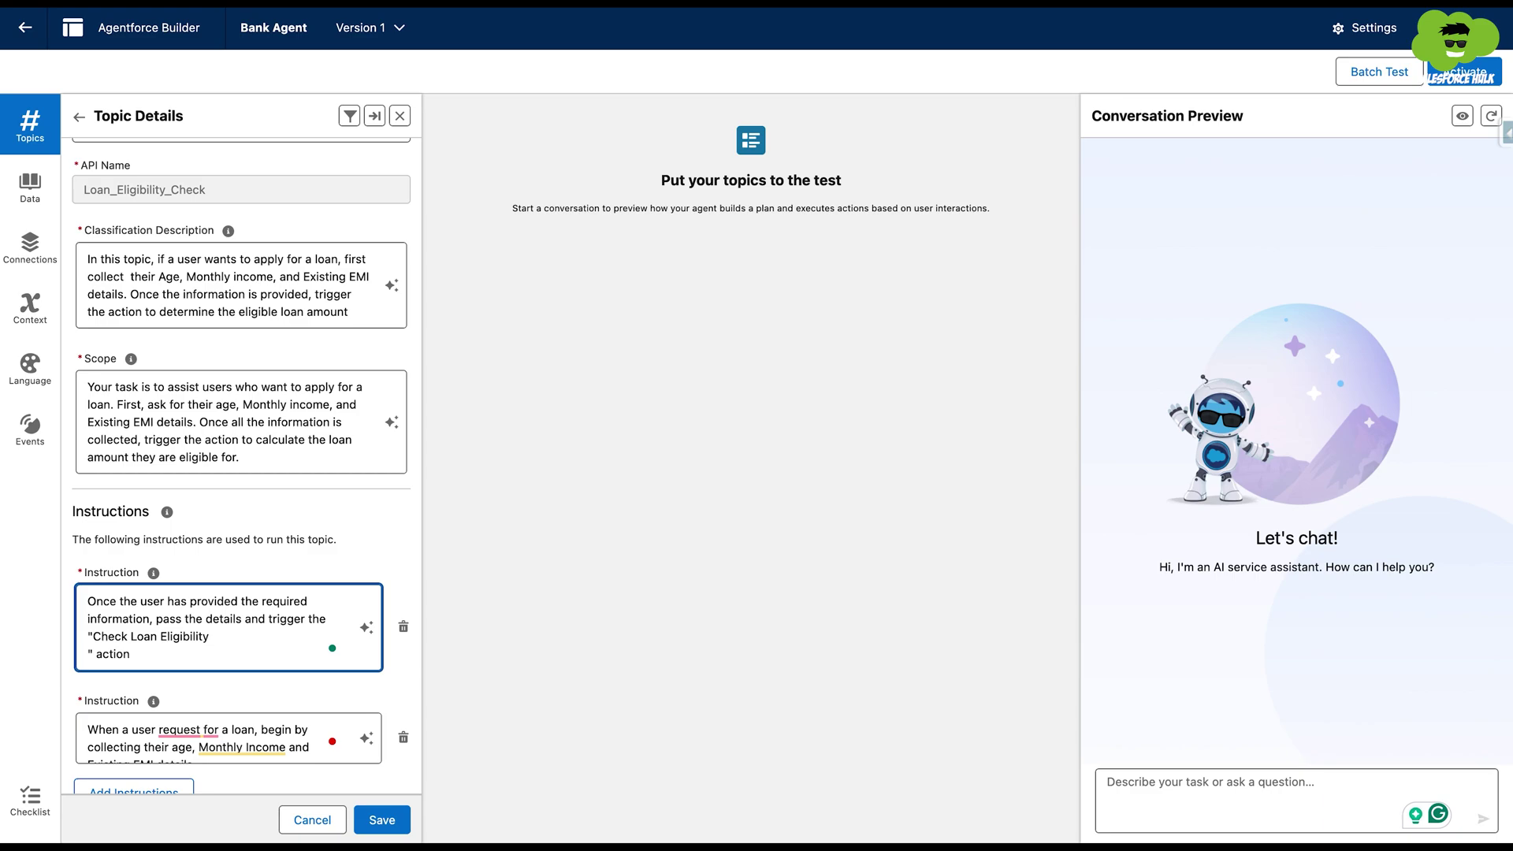
key(BackSpace)
click(383, 820)
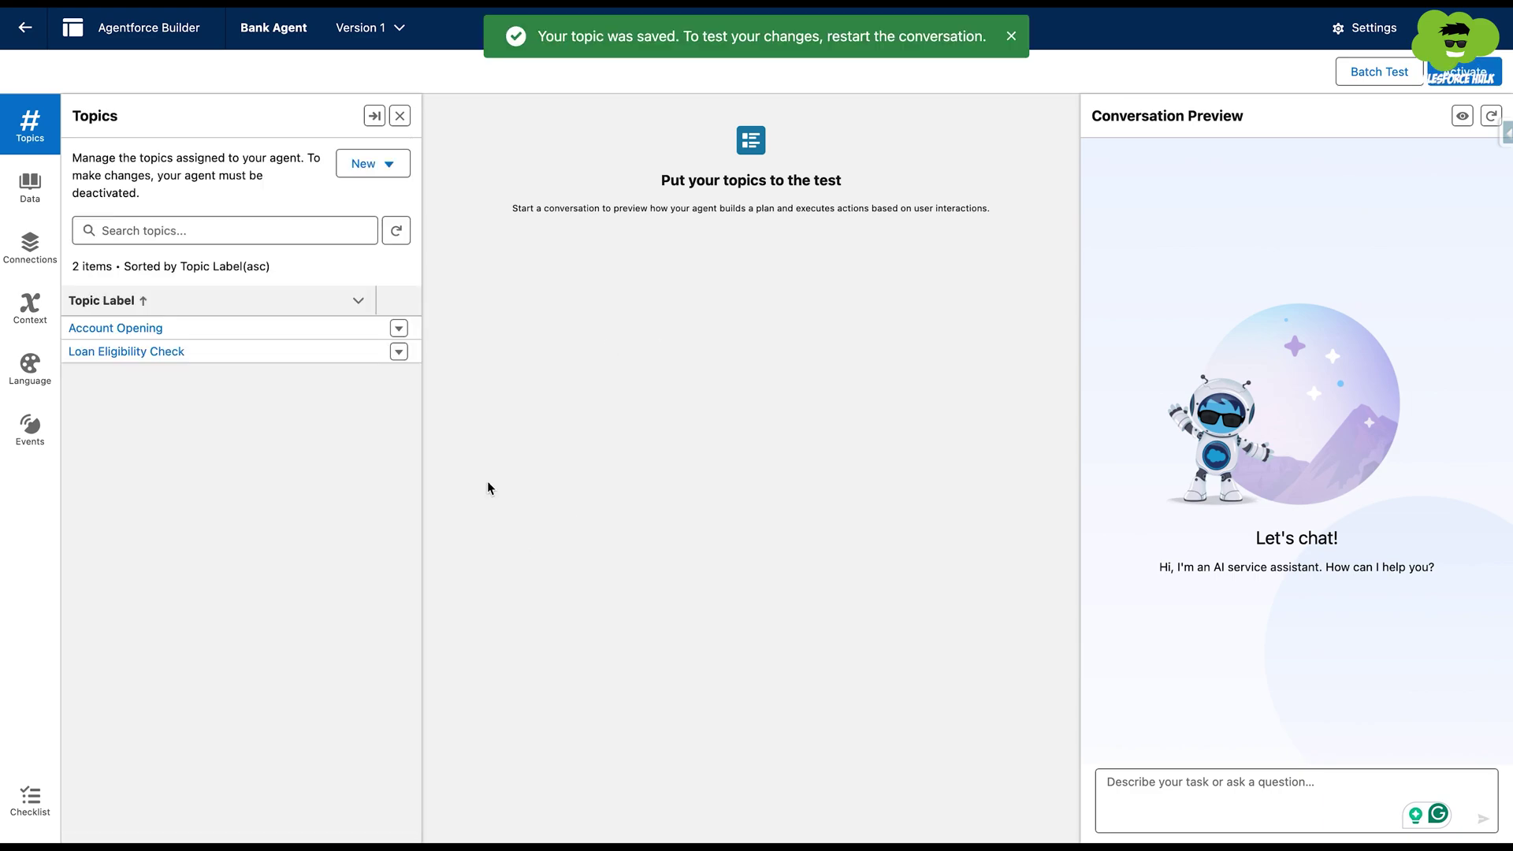
Restart the preview and ask the agent 'How much loan can i Get ??'.
click(1491, 115)
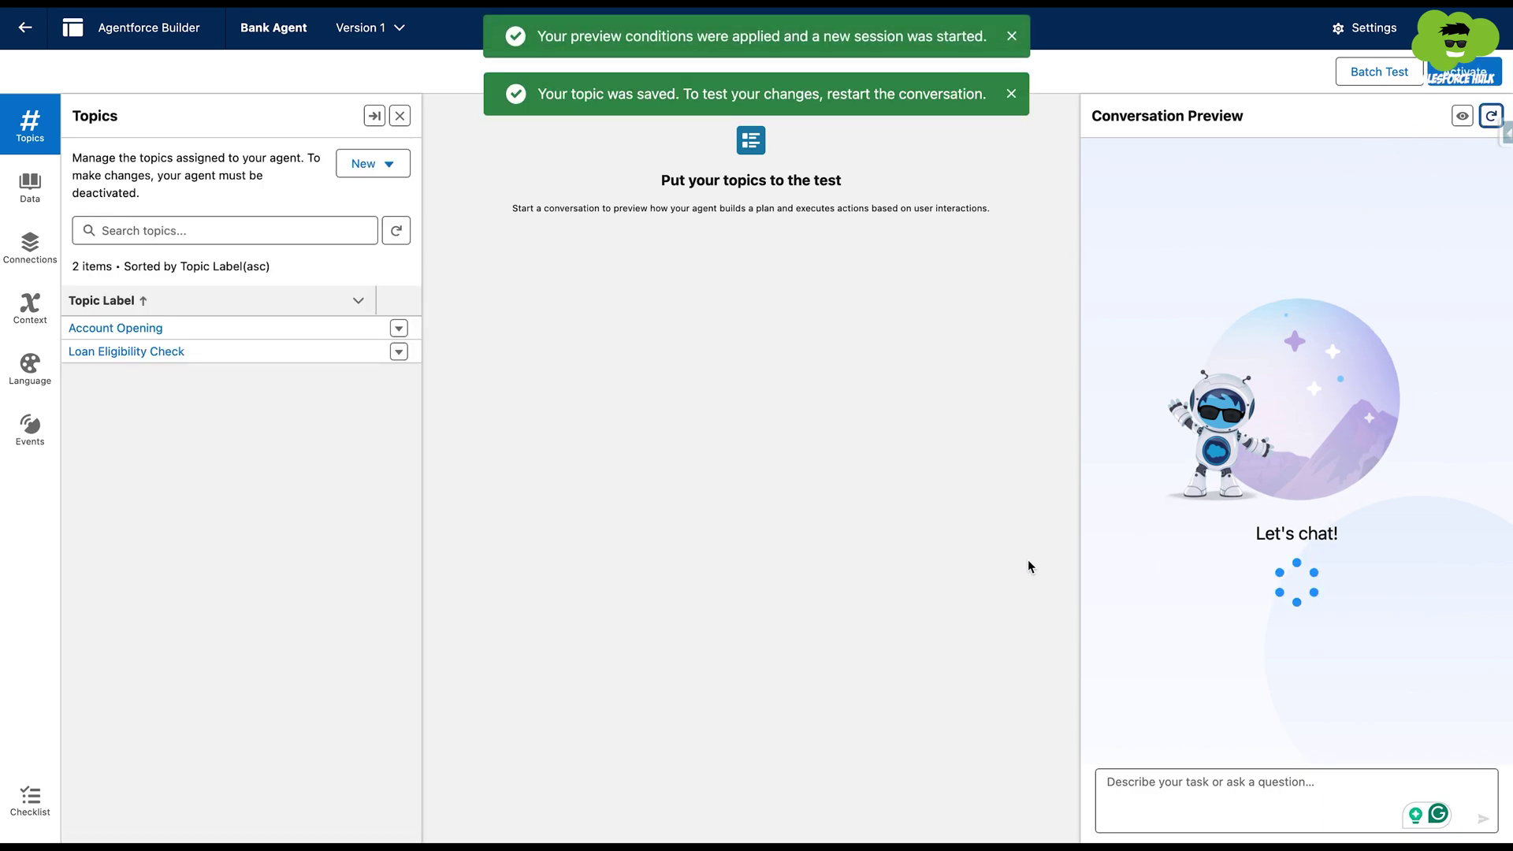
click(1165, 781)
text(How much )
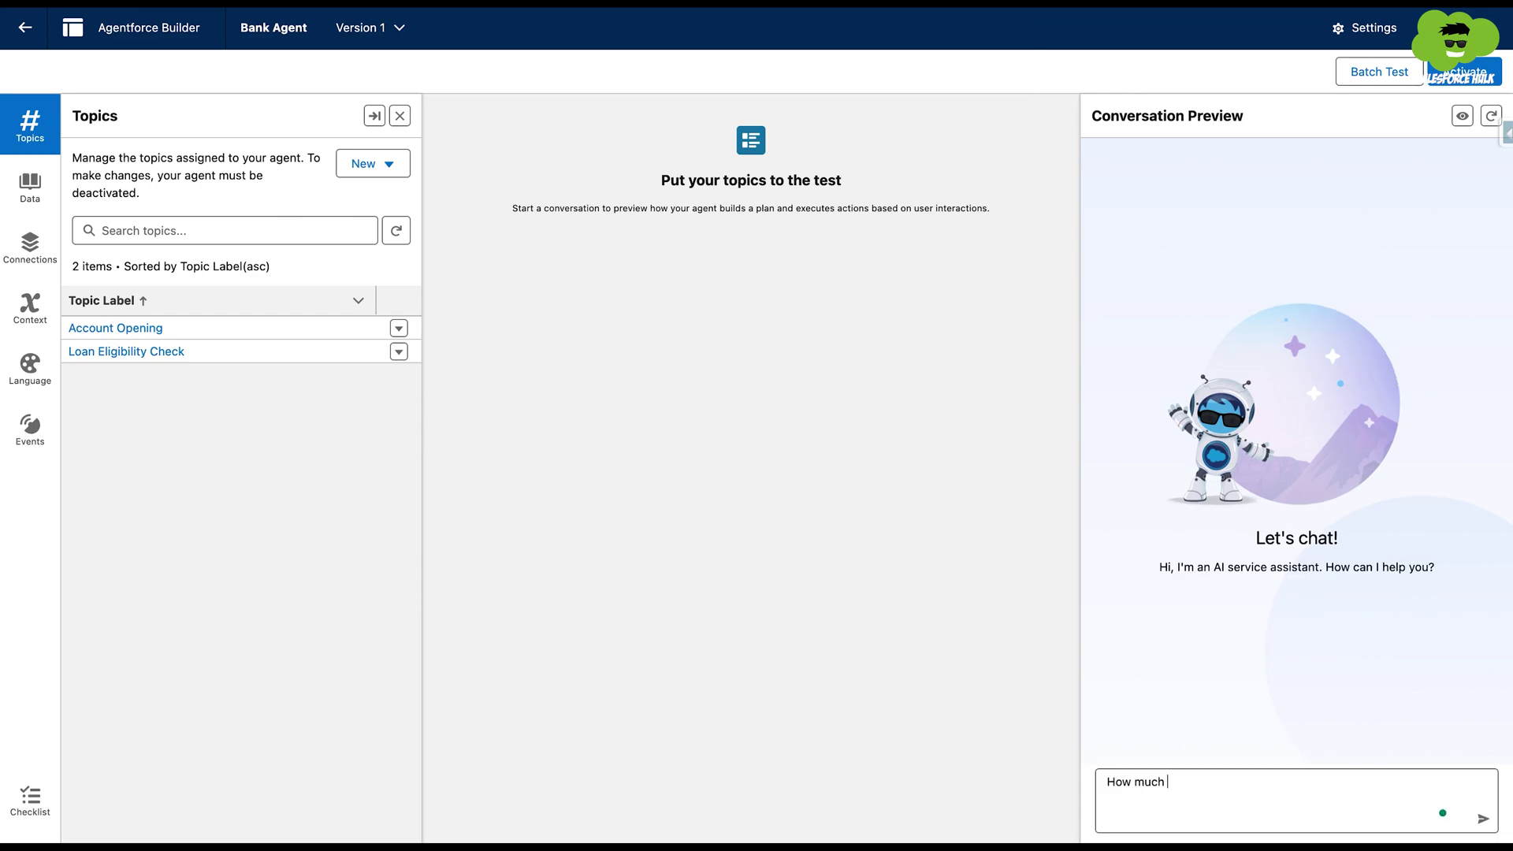
text(loan can i Get ??)
key(Return)
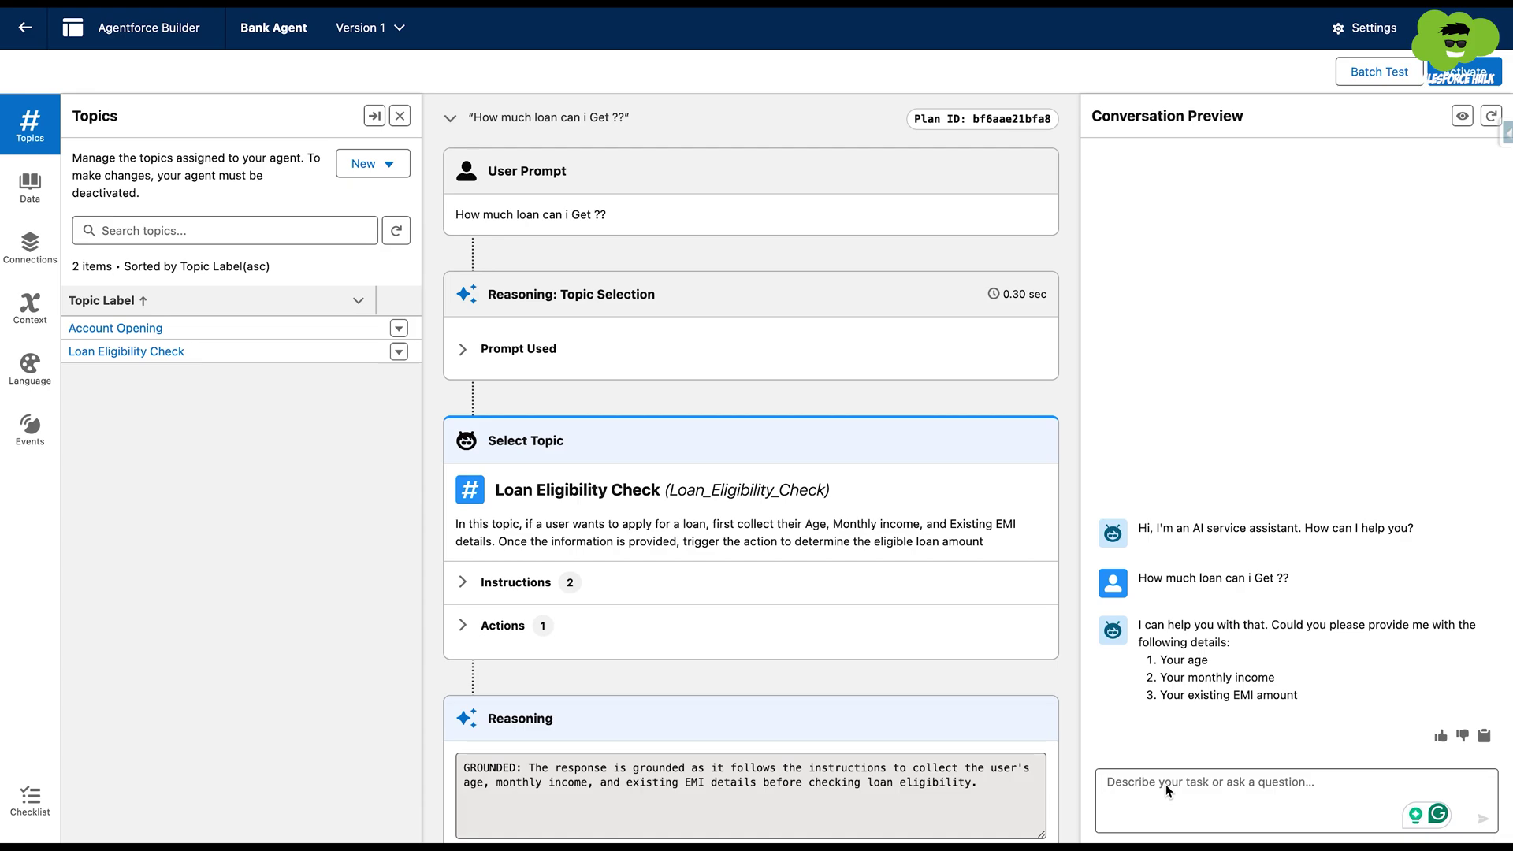
Reply with Age 24, Monthly Income 45000 and Existing EMI 5000, getting eligibility up to ₹24,00,000.00.
text(Your age Your monthly income Your existing EMI amount)
key(Up)
key(Up)
key(shift+Home)
text(Age : 2)
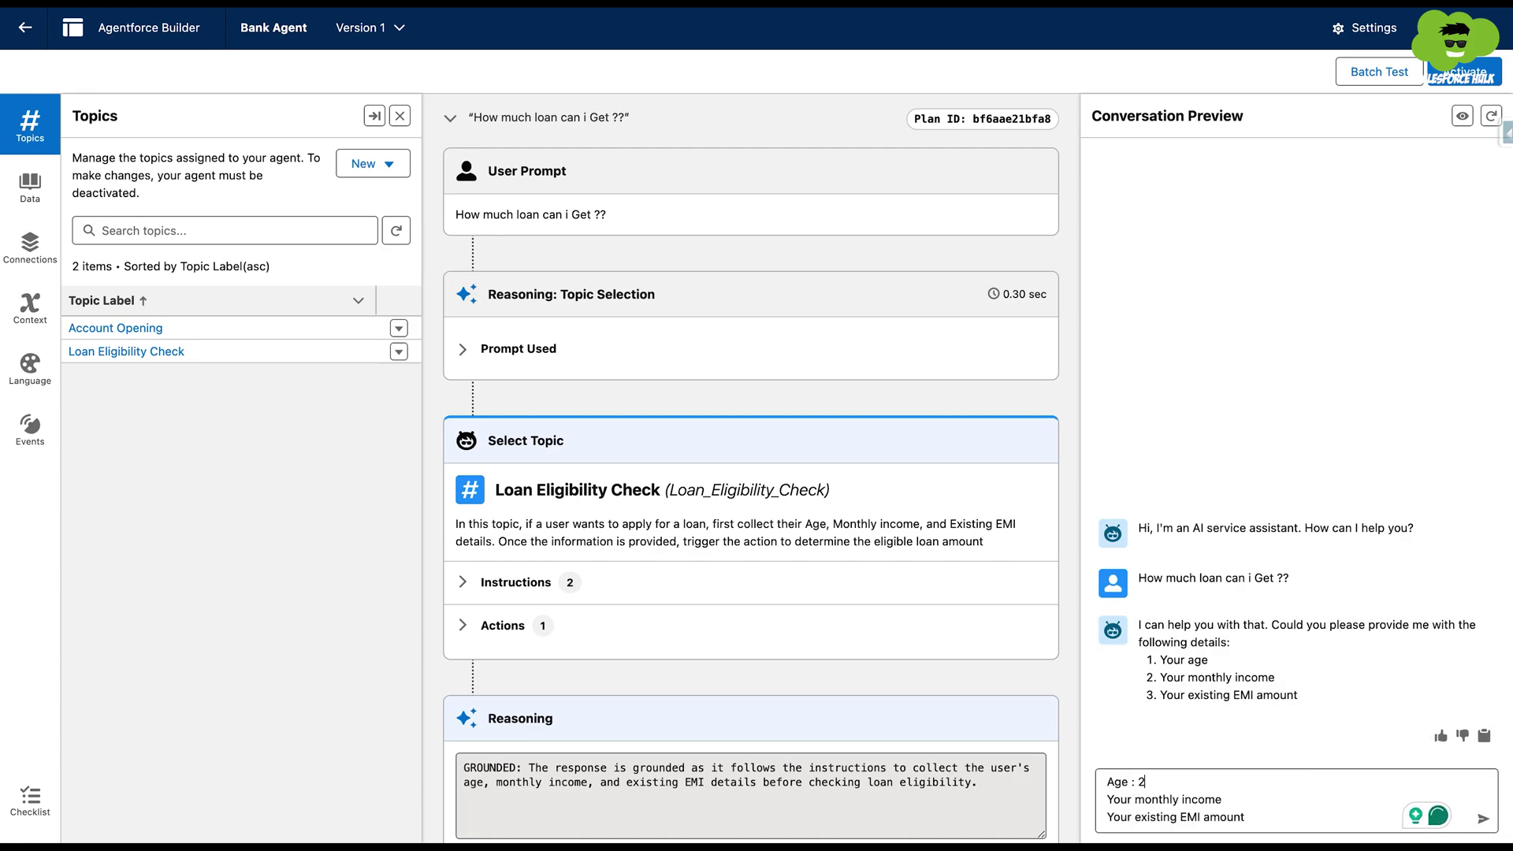
text(4)
key(Down)
key(shift+Home)
text(Mon)
key(End)
text(:)
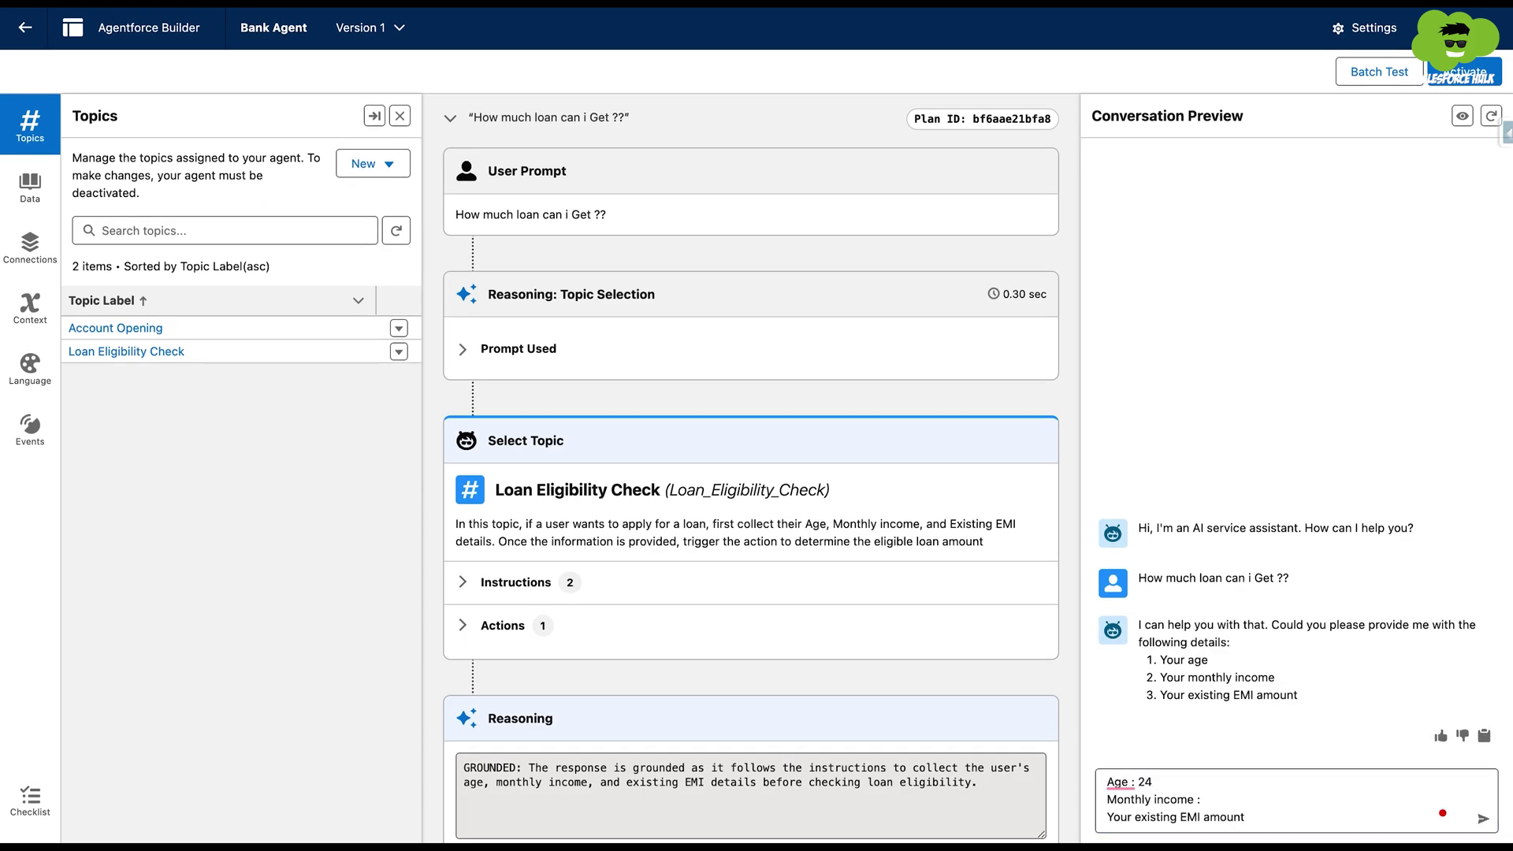
text( 45000)
key(Down)
key(Home)
key(Delete)
key(Delete)
key(Delete)
key(Delete)
key(Delete)
key(Delete)
key(Delete)
text(Ex)
key(End)
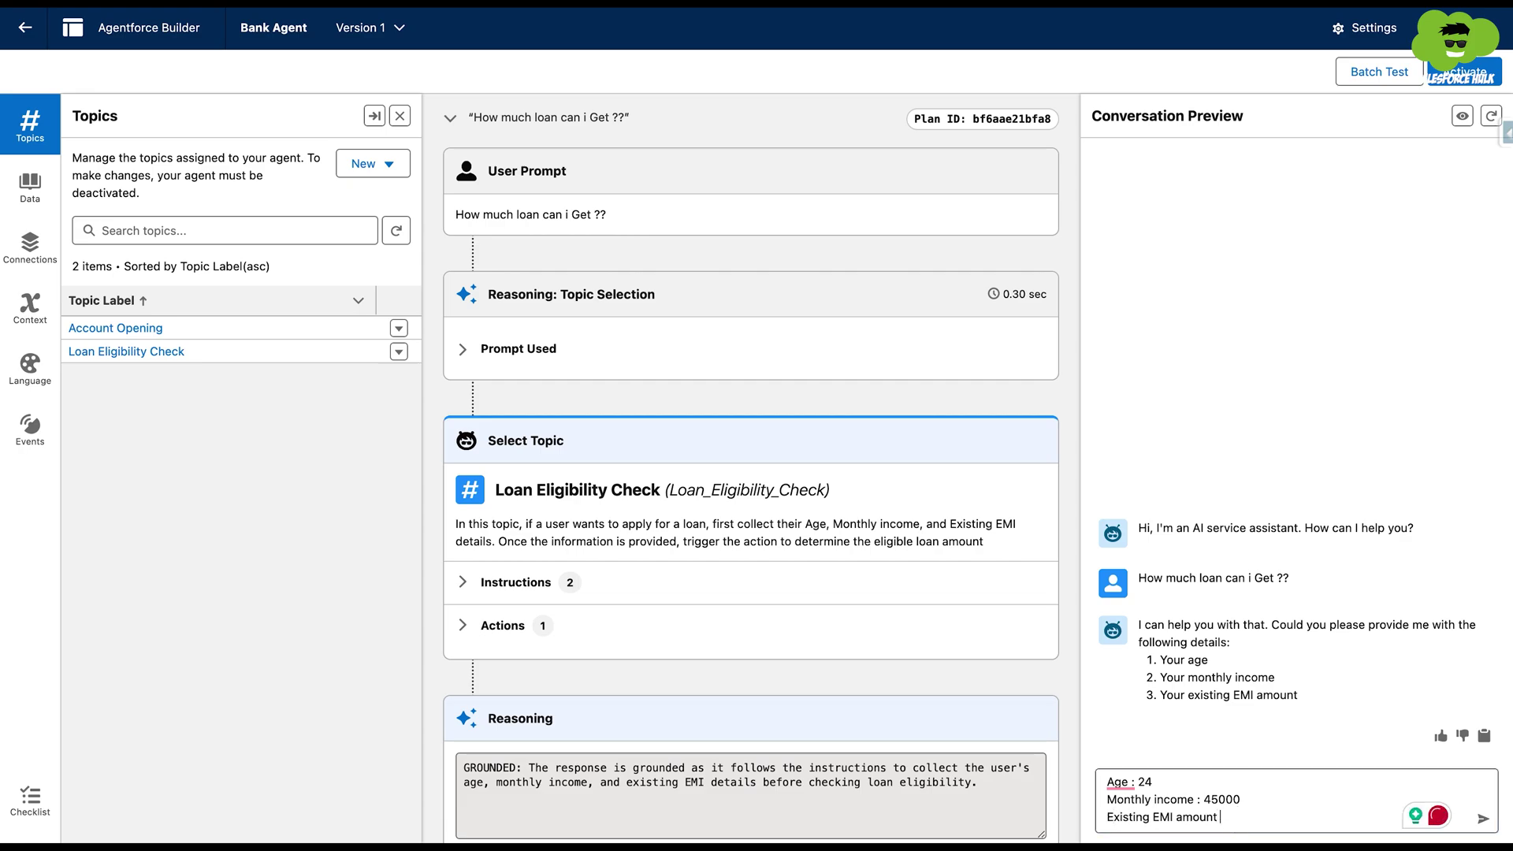
text(: 5000)
key(Return)
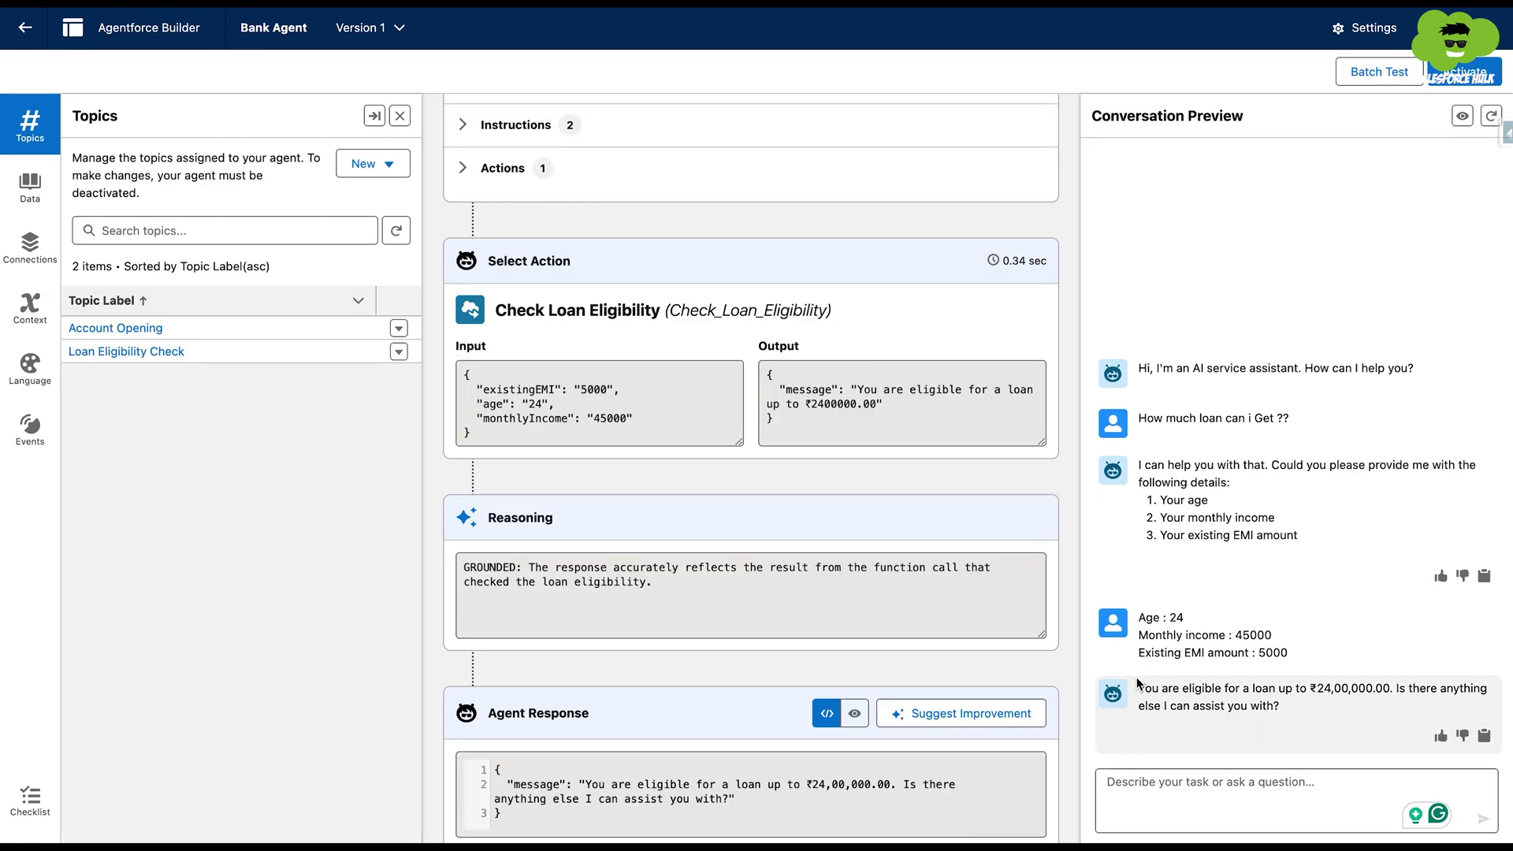
drag(1137, 677, 1303, 707)
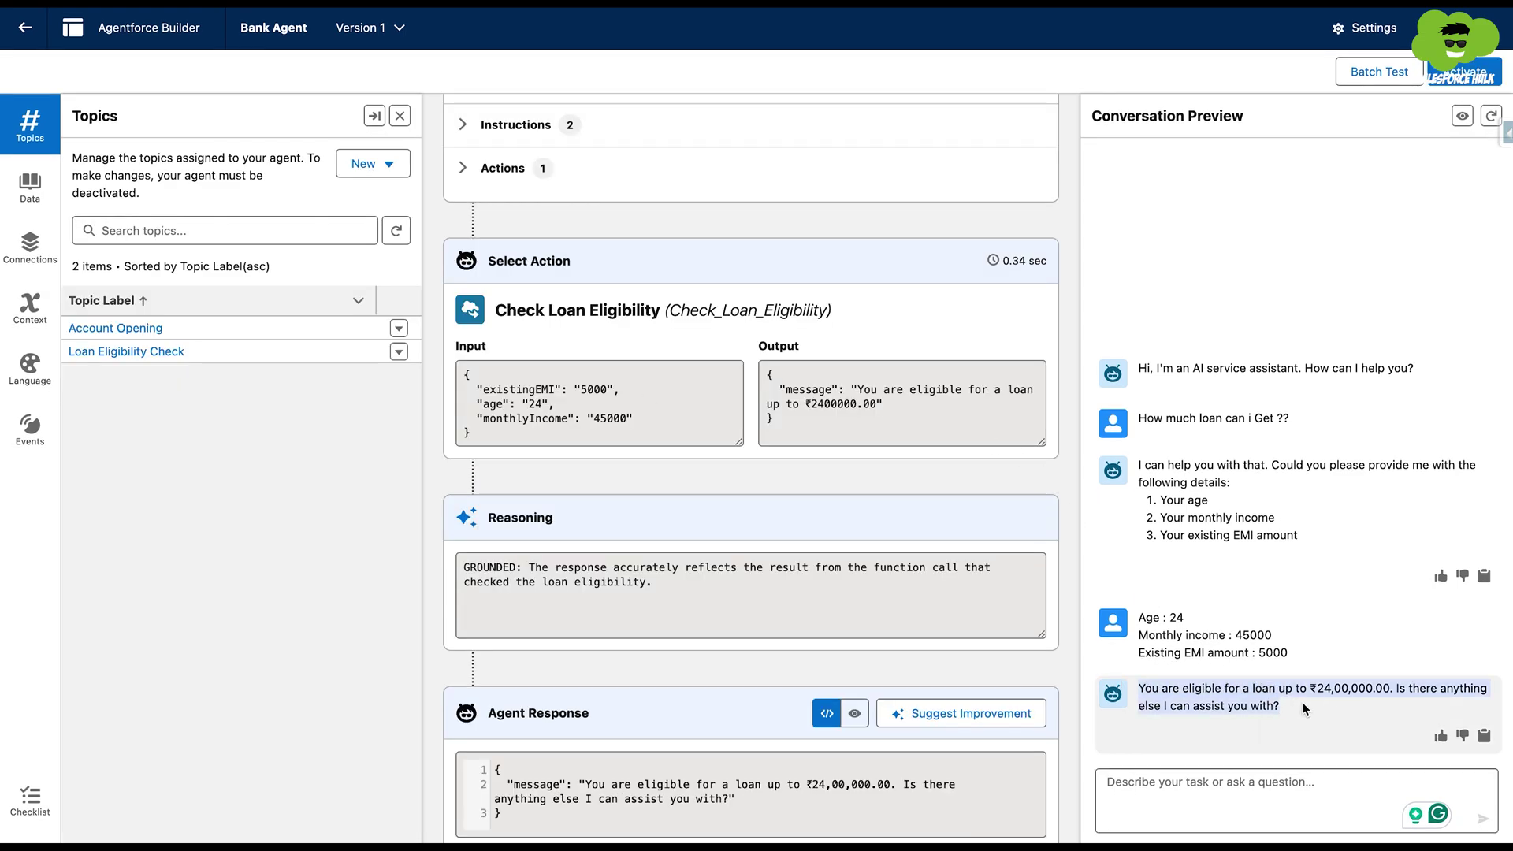
click(1303, 707)
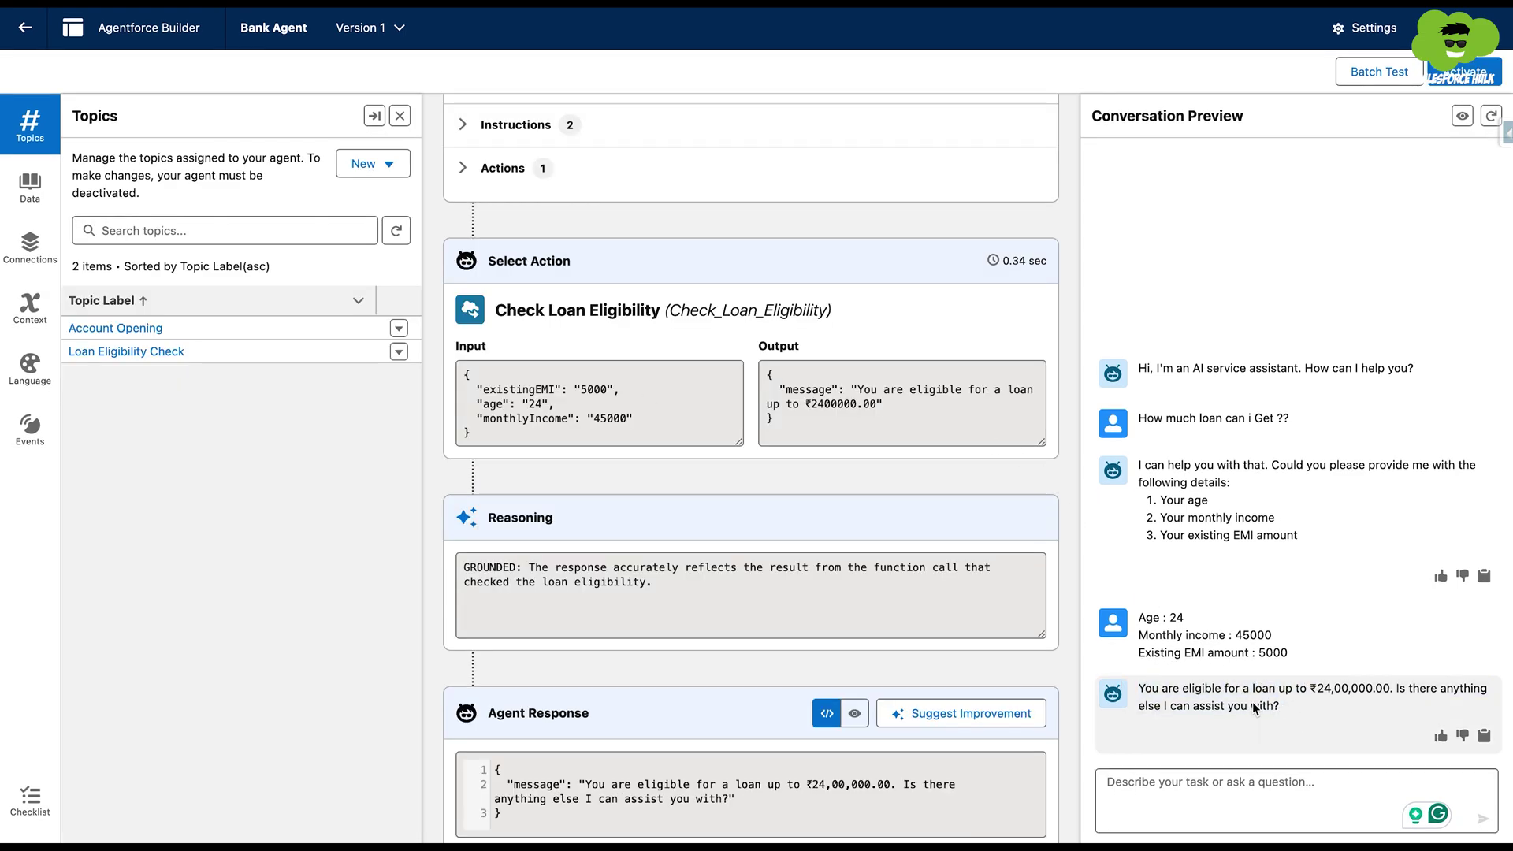